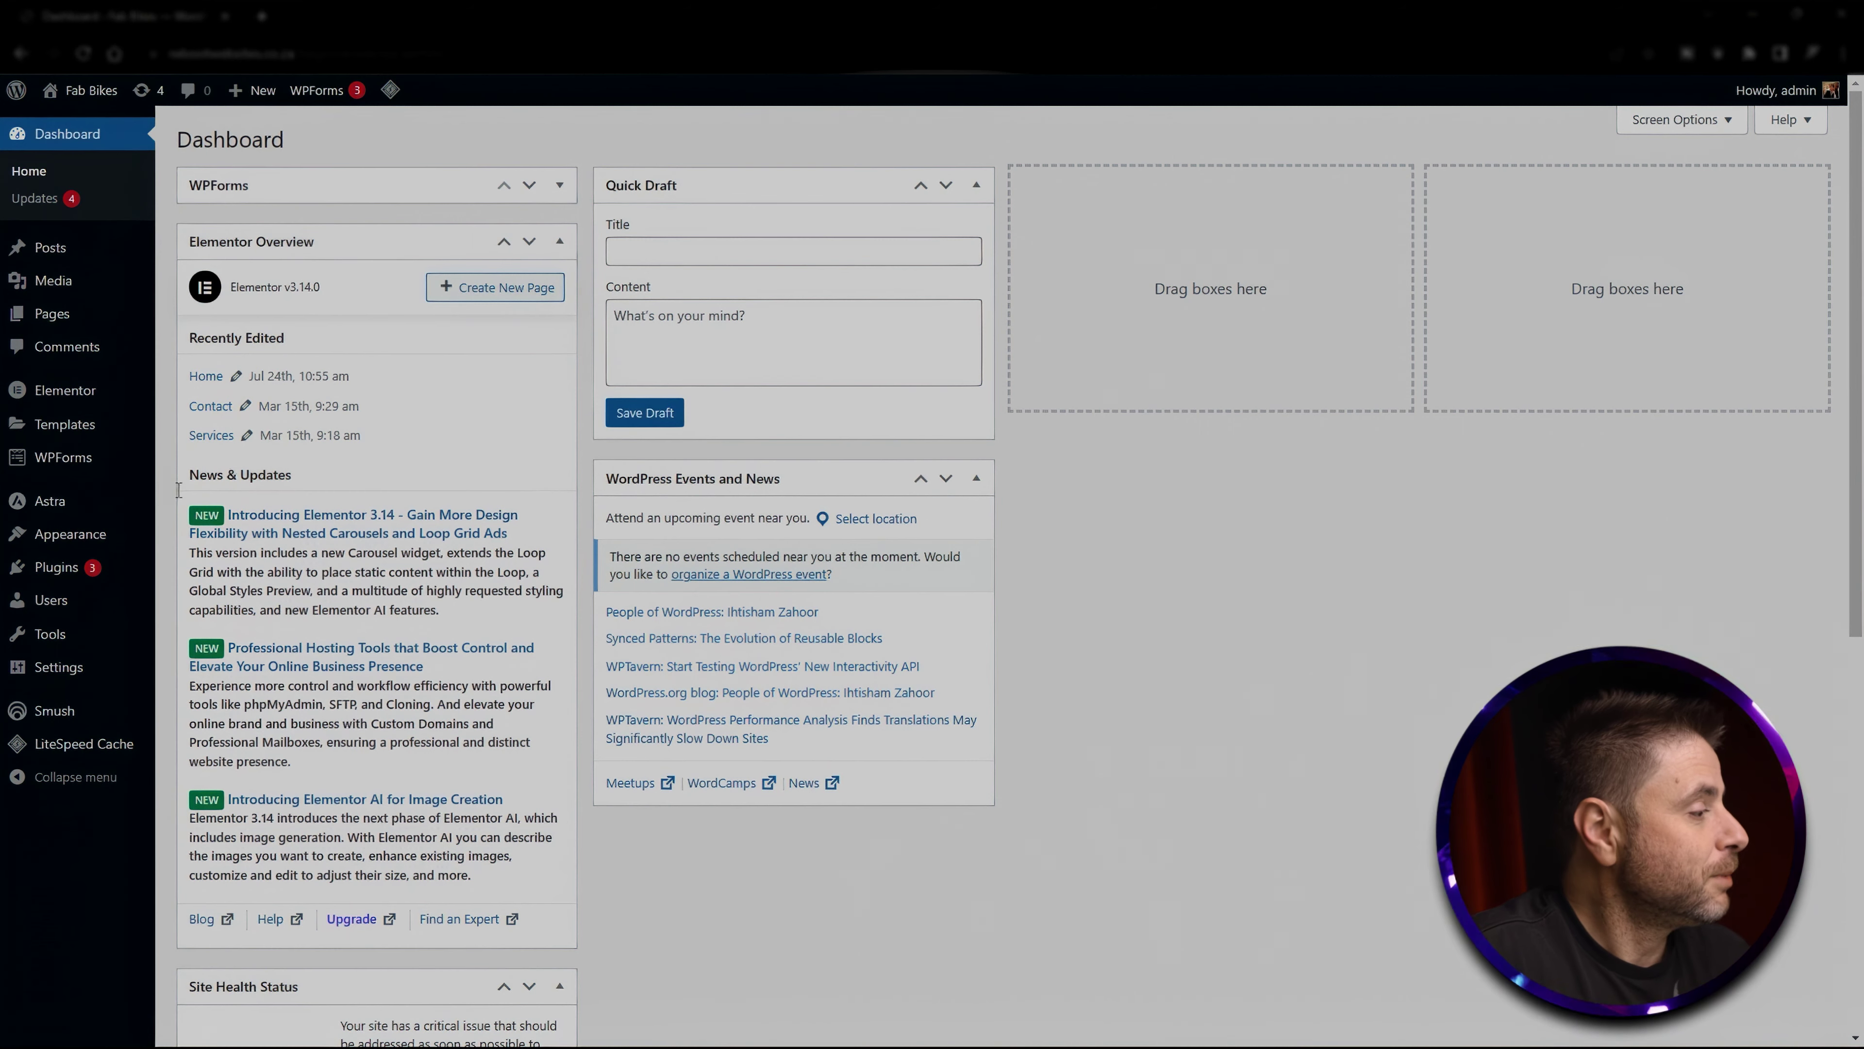
# Step: Search the plugin directory for 'all in one wp migration' and install All-in-One WP Migration
pyautogui.moveTo(55, 563)
pyautogui.click(188, 596)
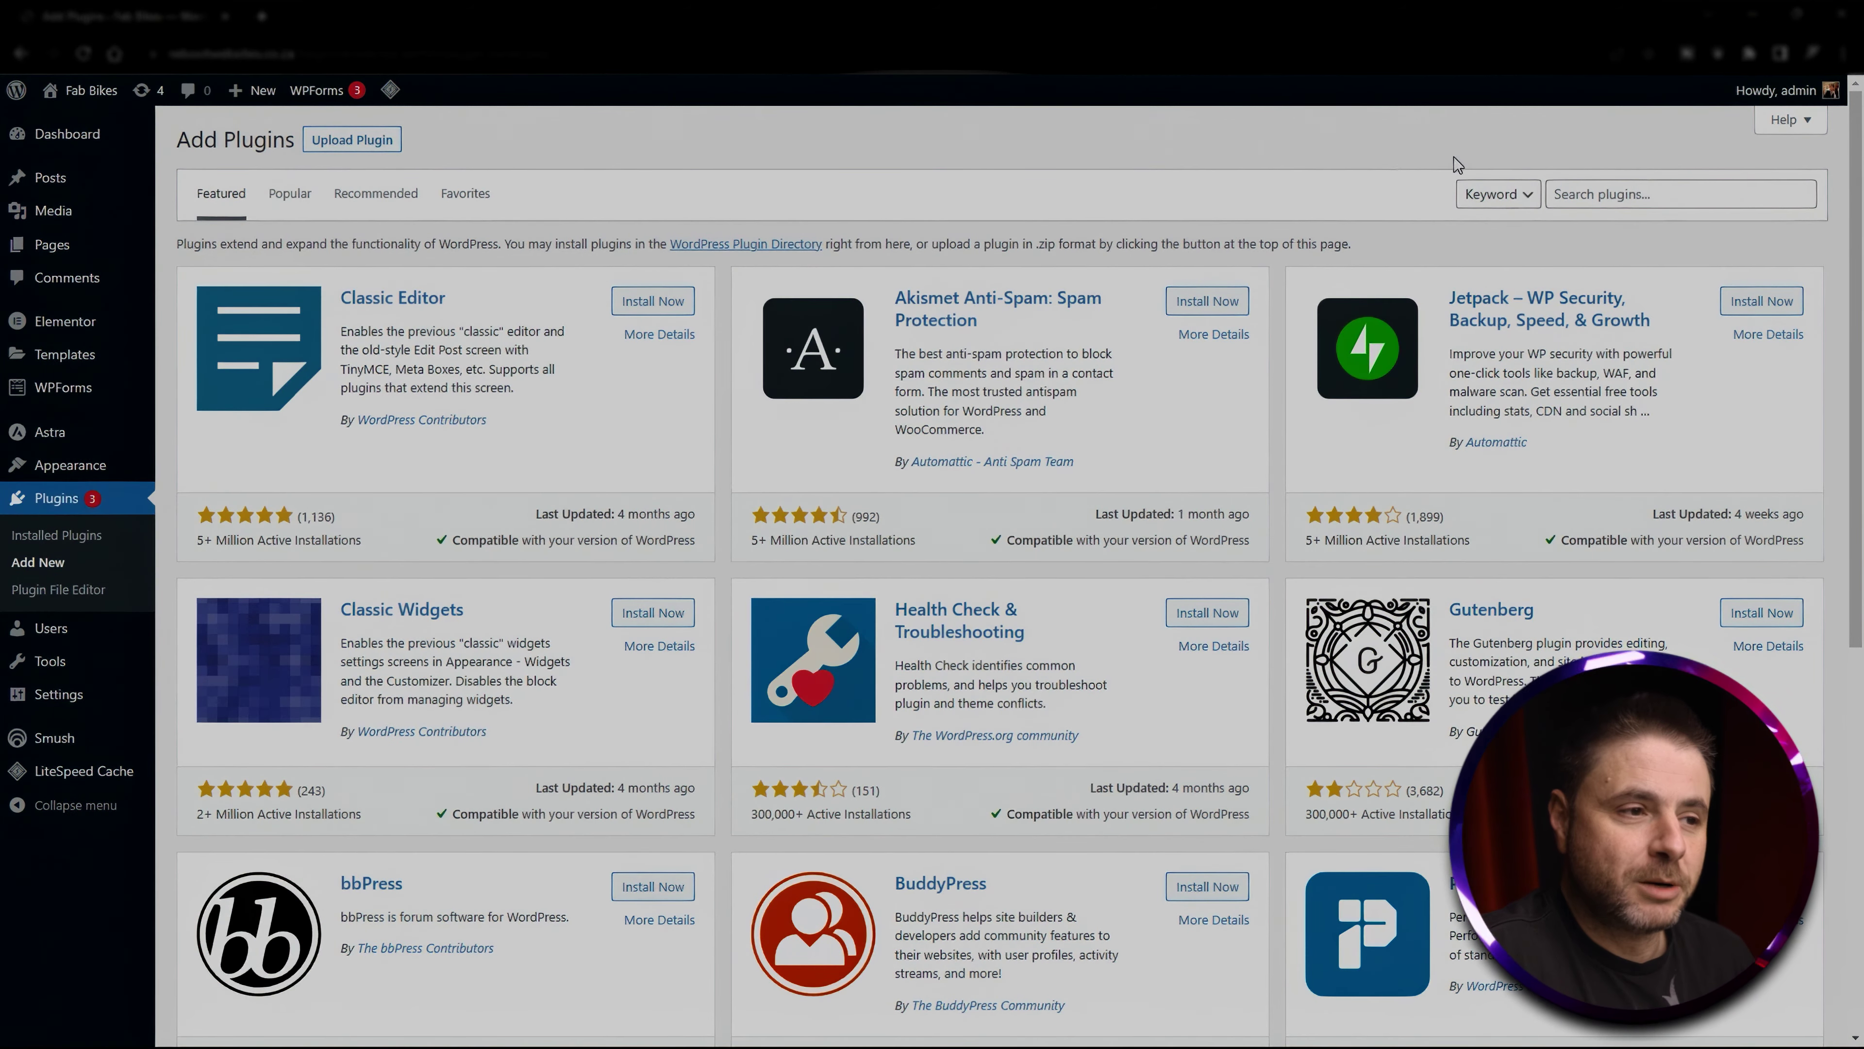
pyautogui.click(1623, 190)
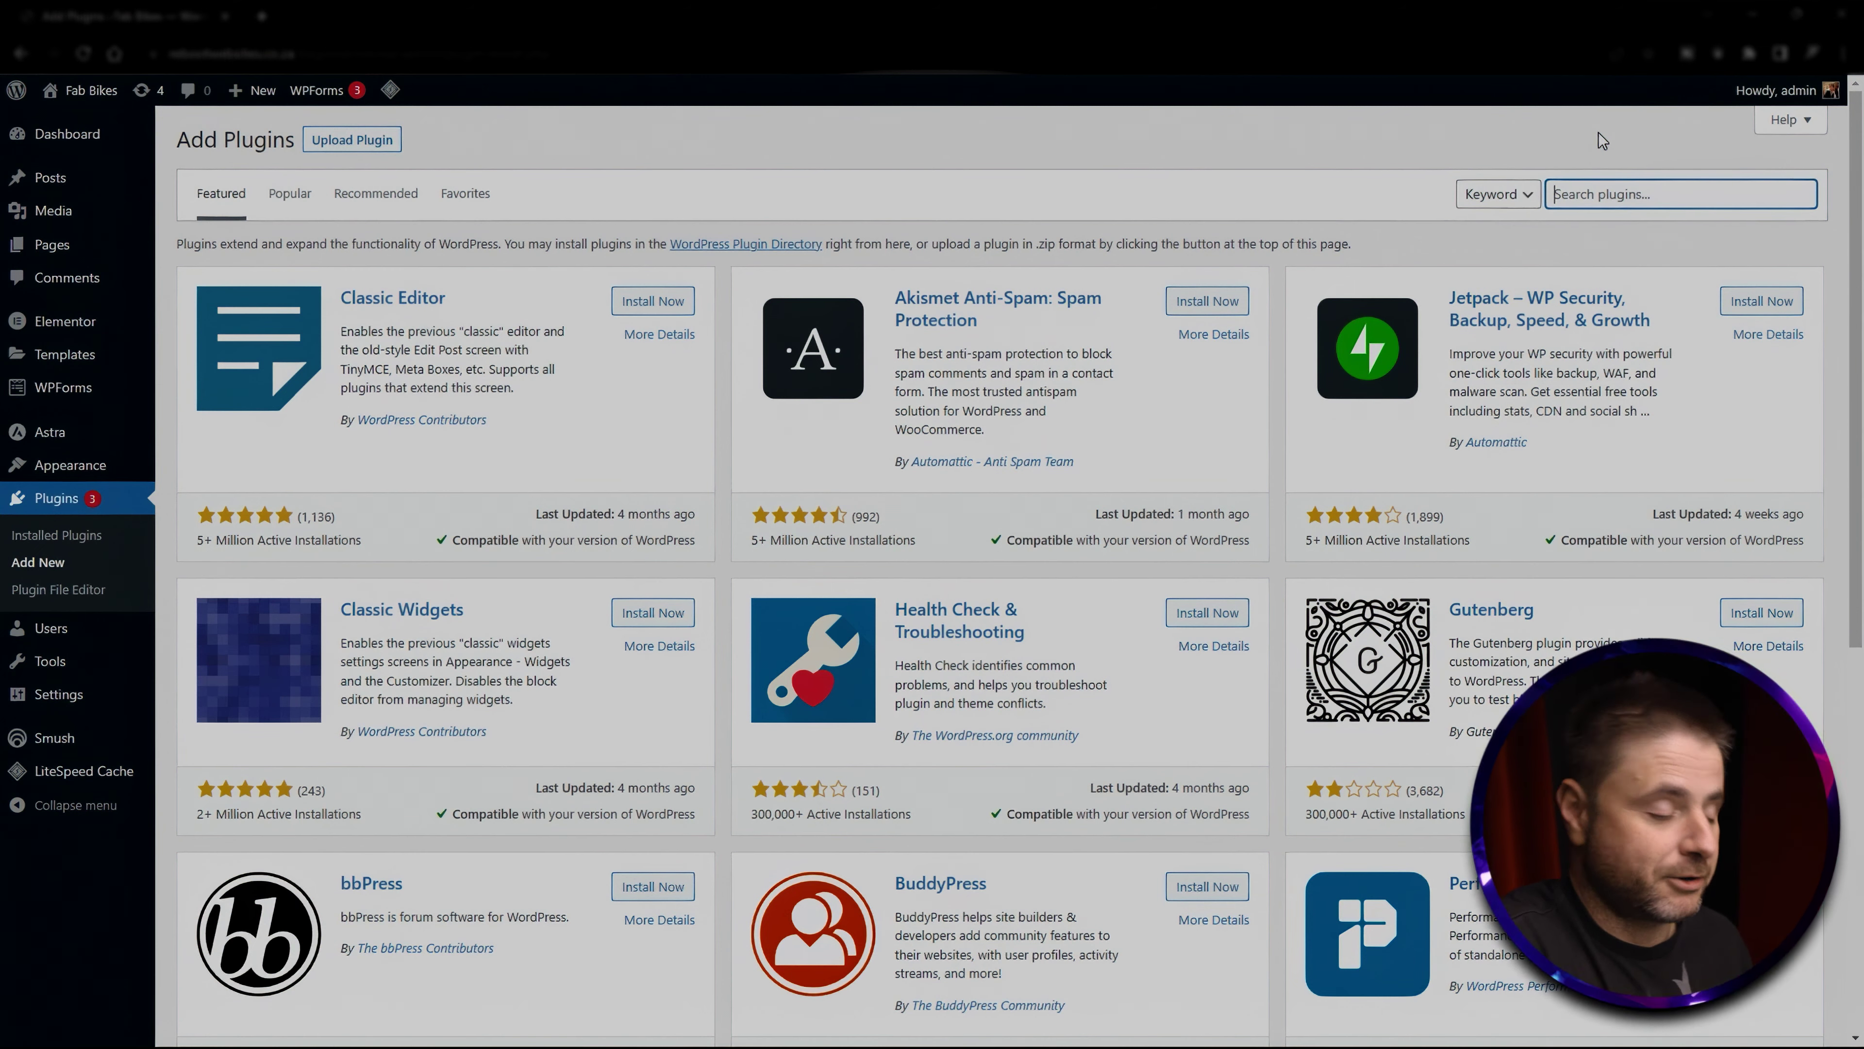
pyautogui.write('all in one wp migration')
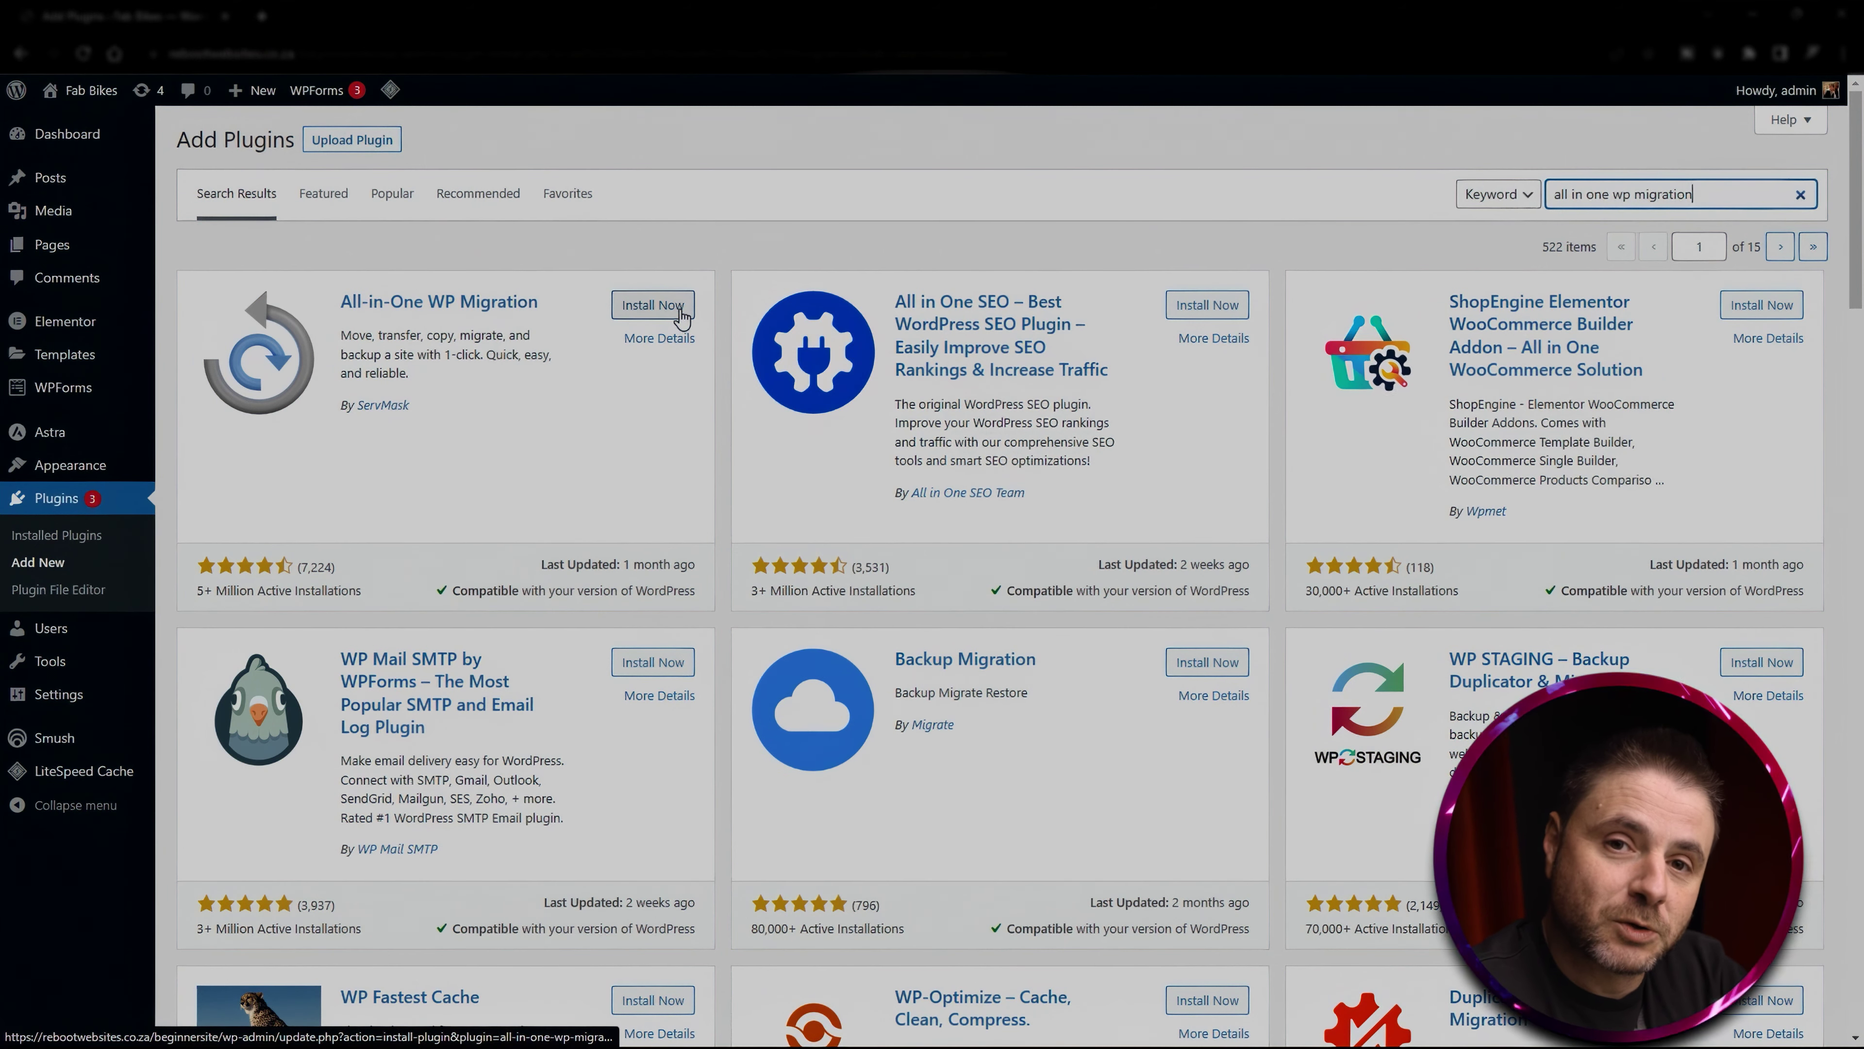
pyautogui.click(654, 305)
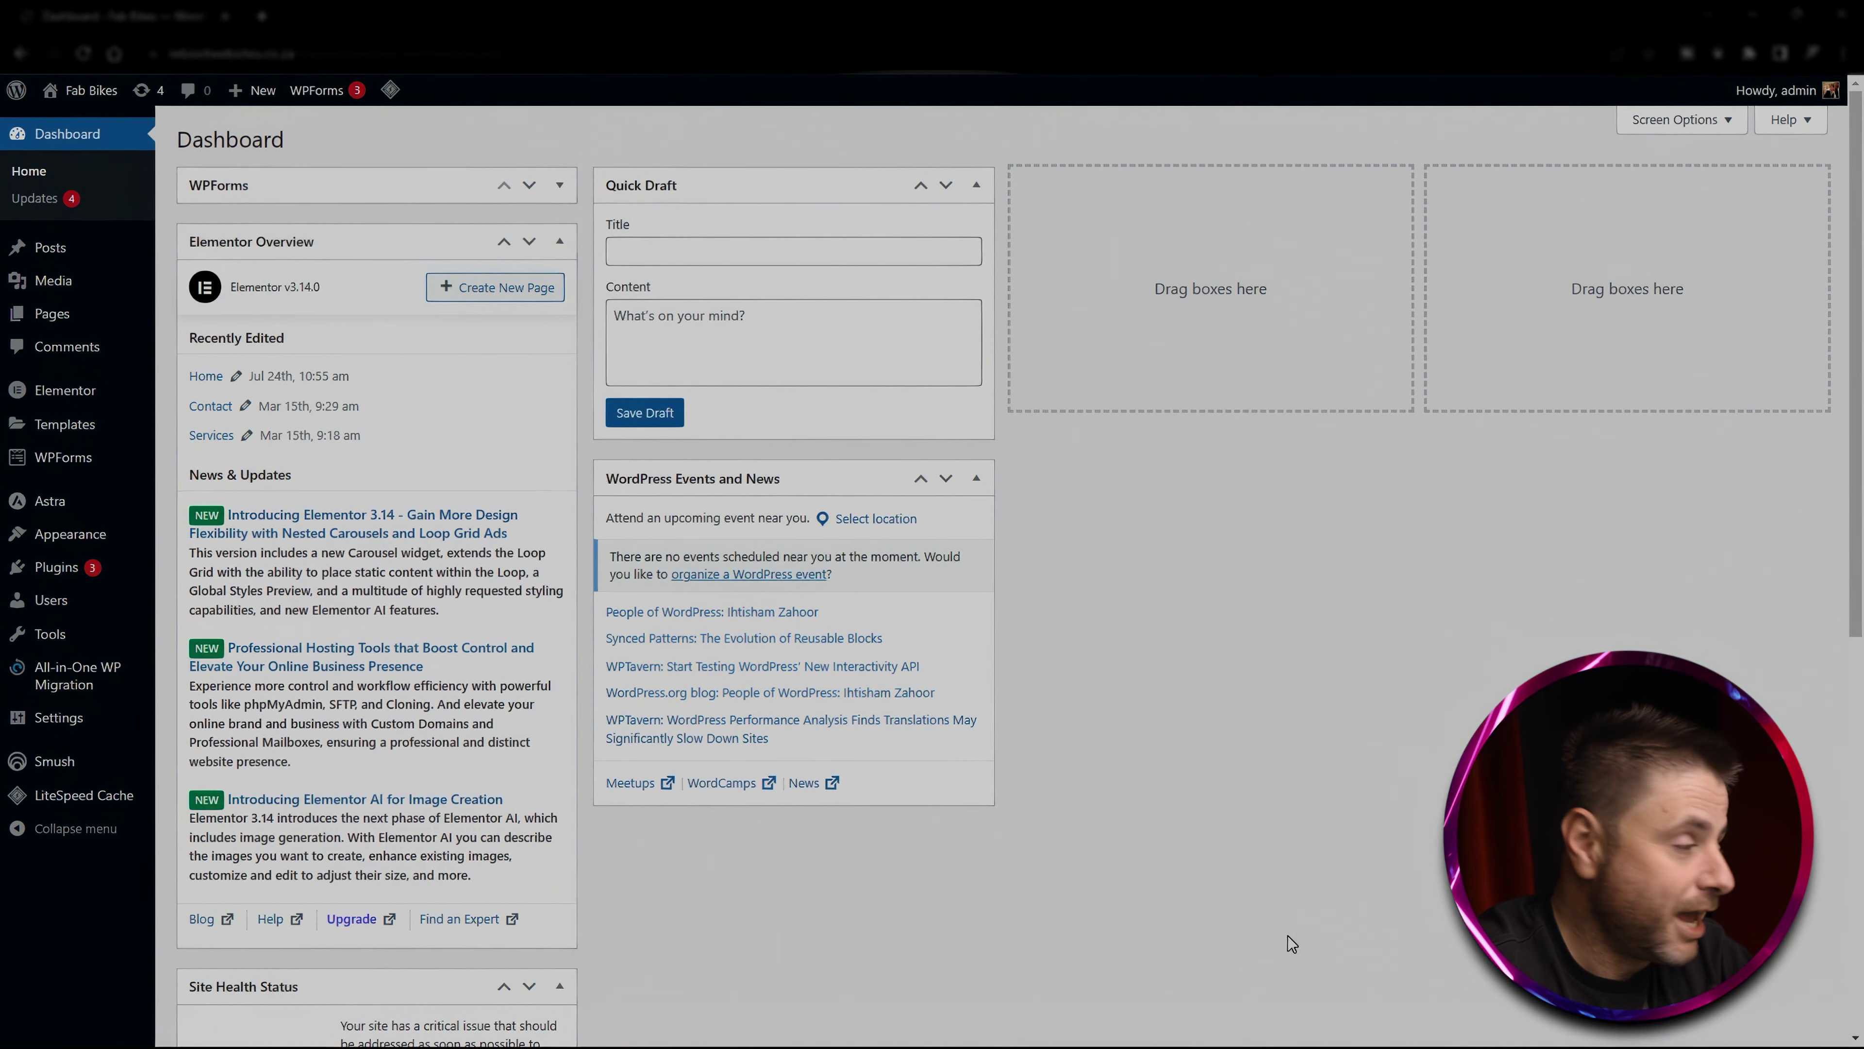
# Step: Start exporting the whole Fab Bikes site to a File with All-in-One WP Migration
pyautogui.moveTo(155, 674)
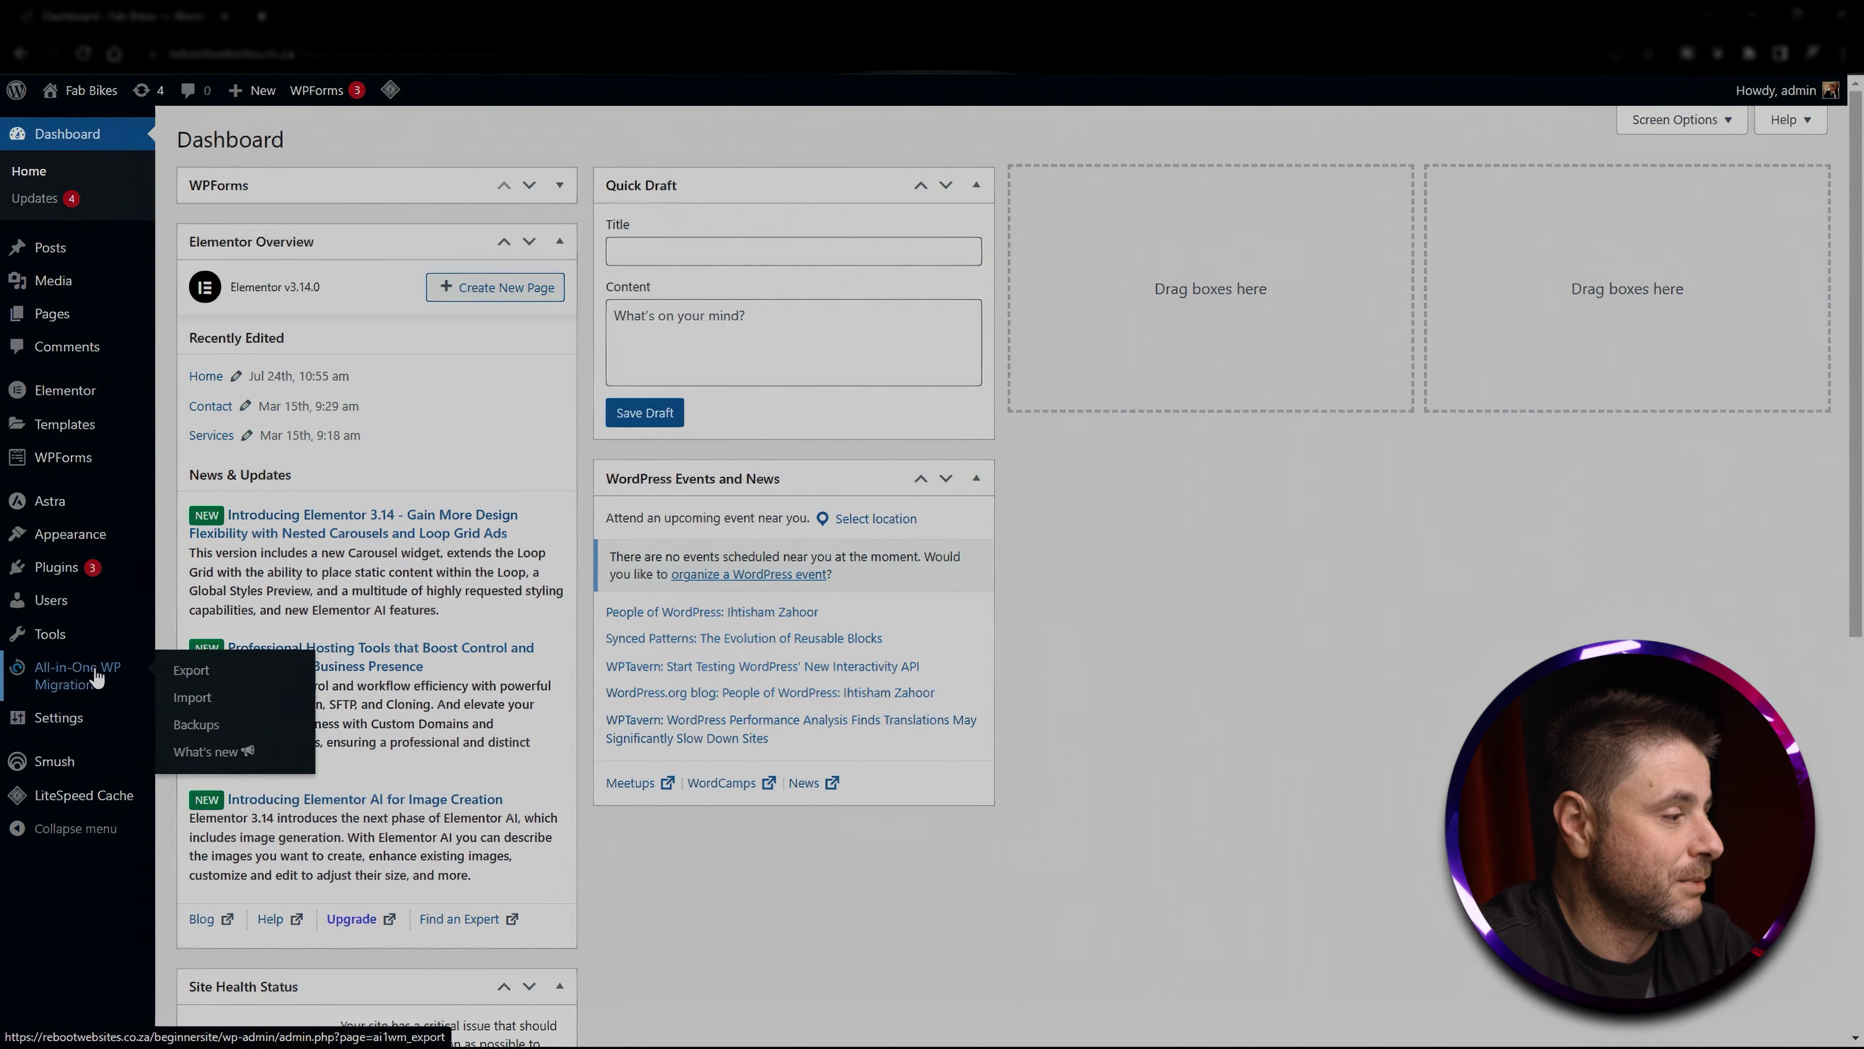
pyautogui.click(175, 675)
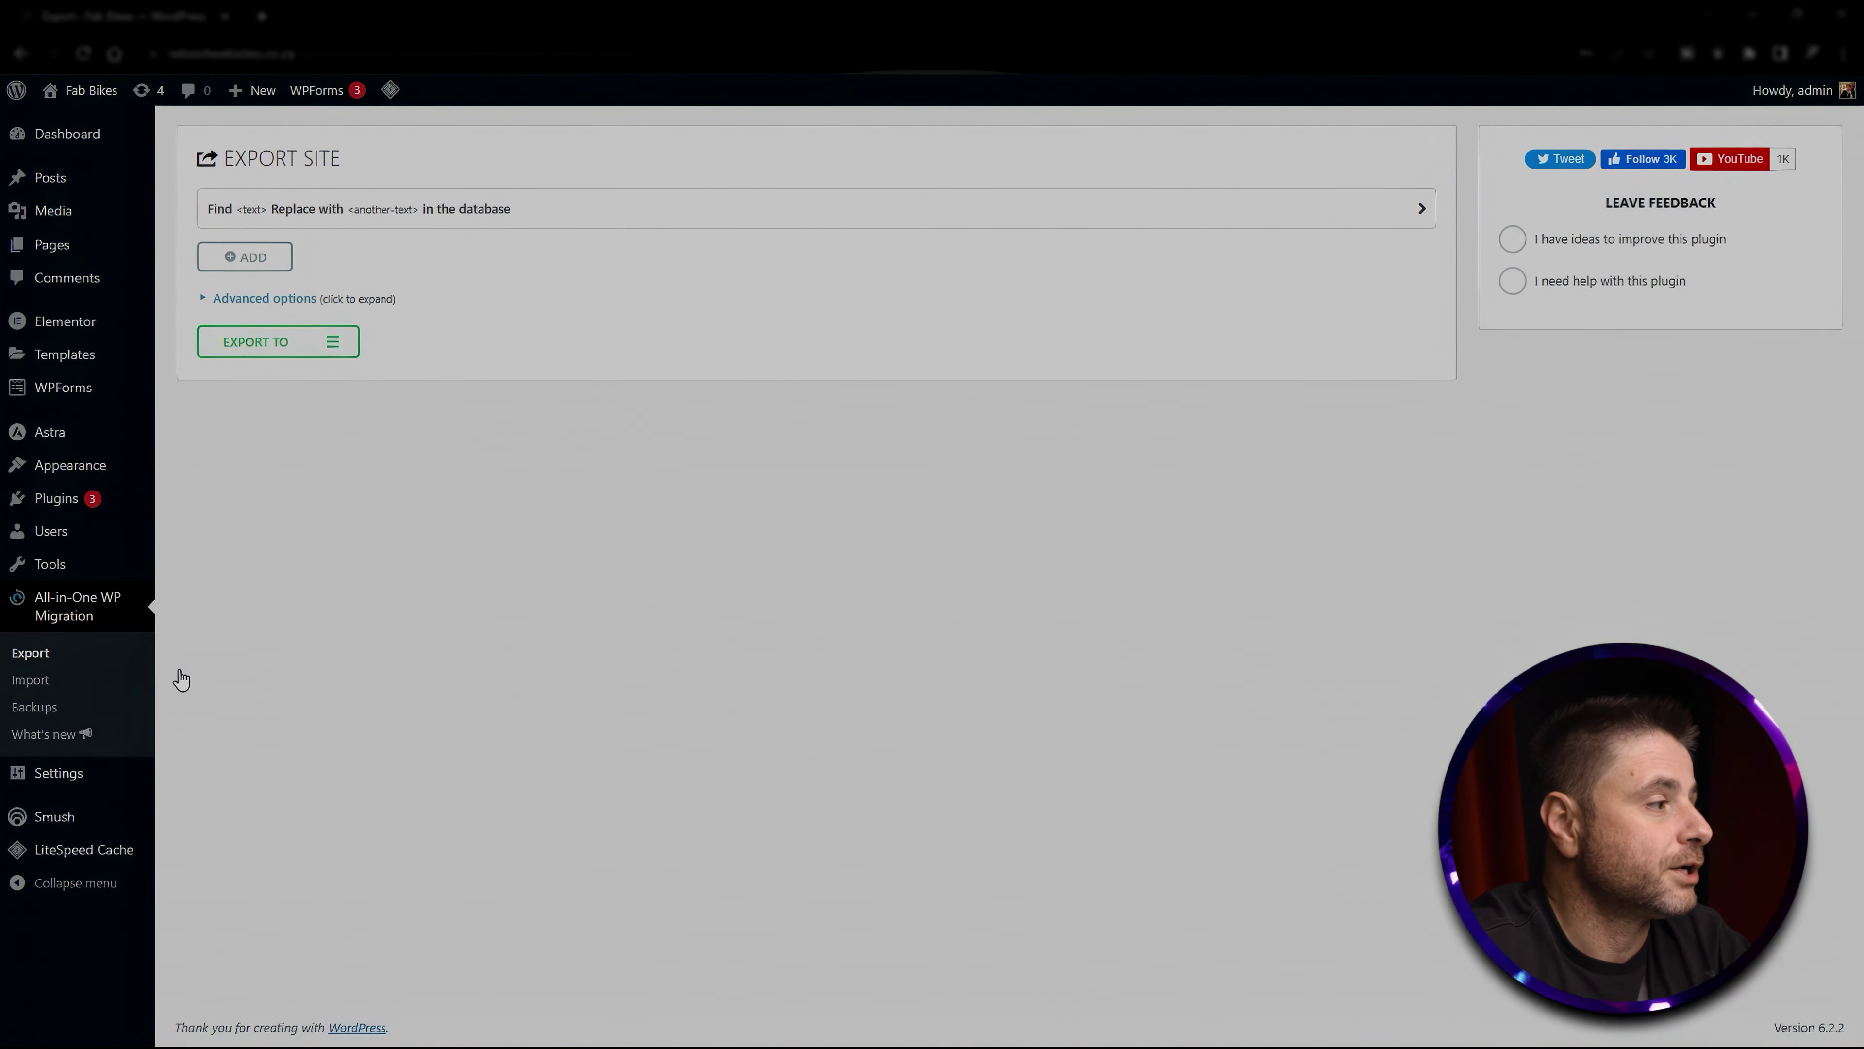
pyautogui.click(300, 355)
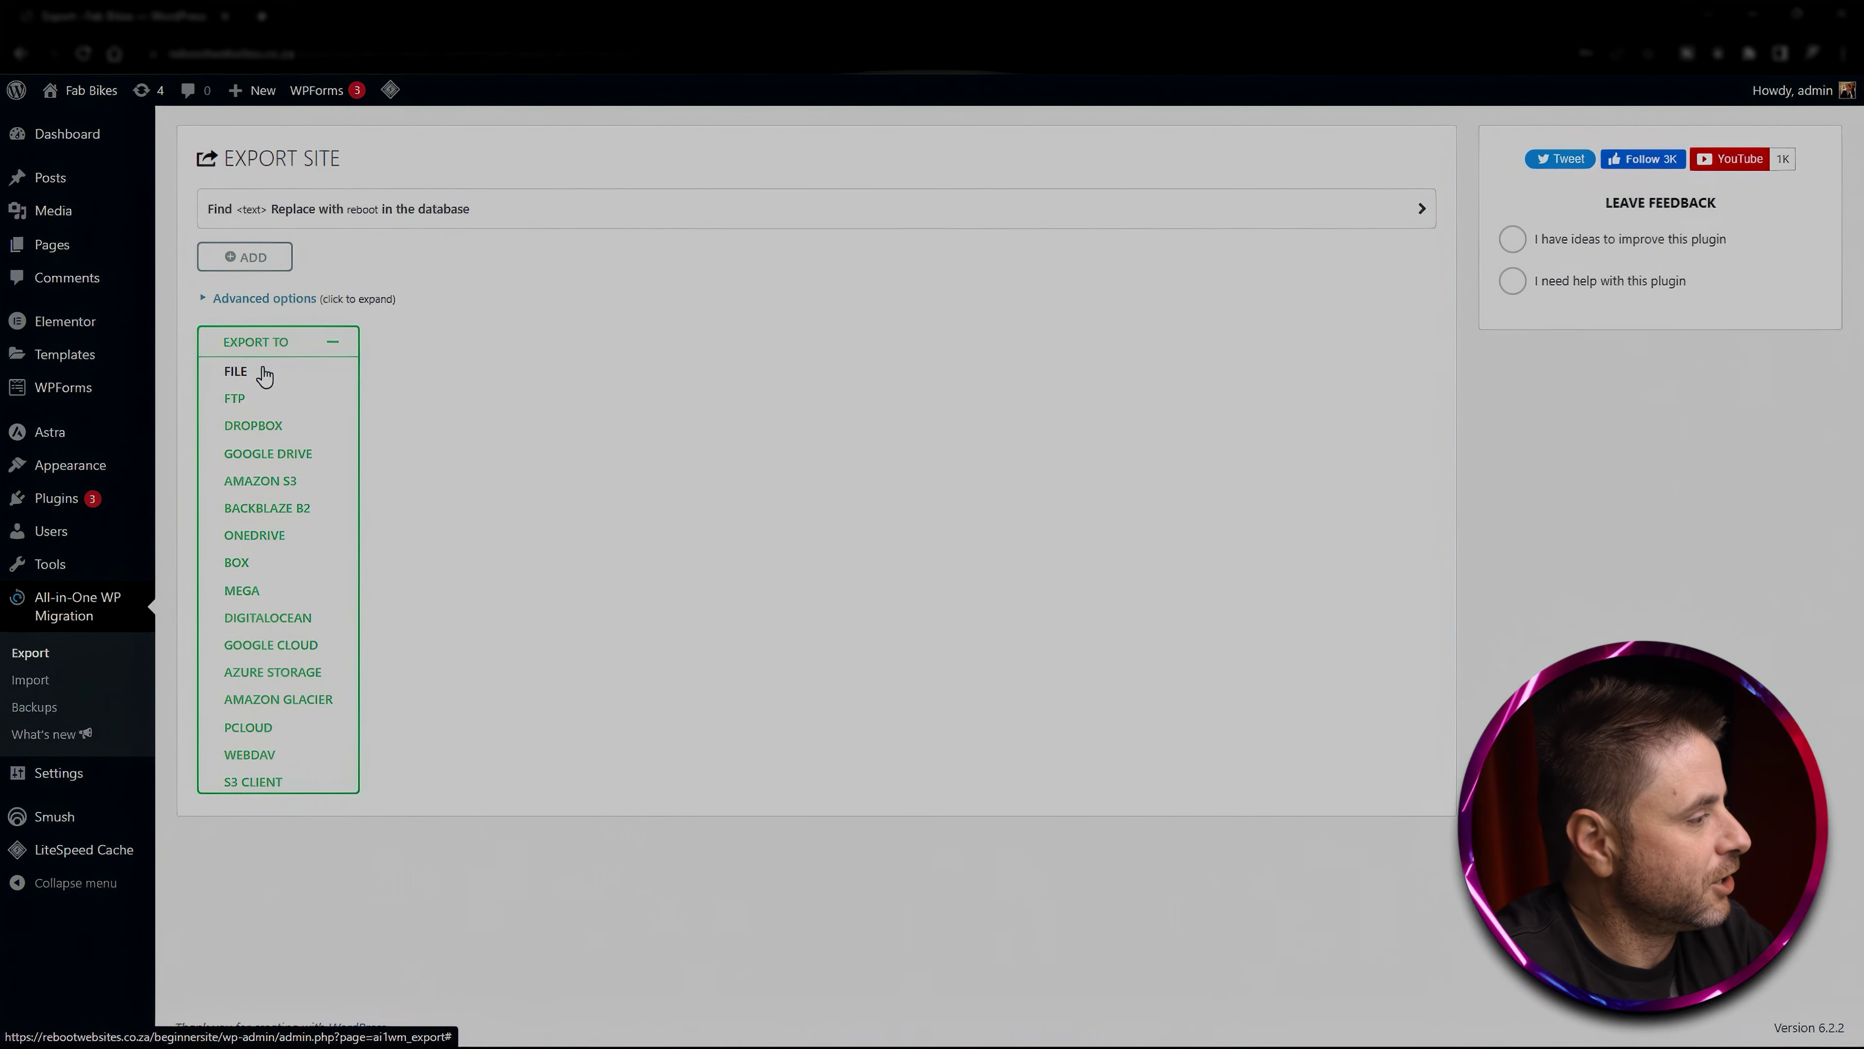
pyautogui.click(236, 373)
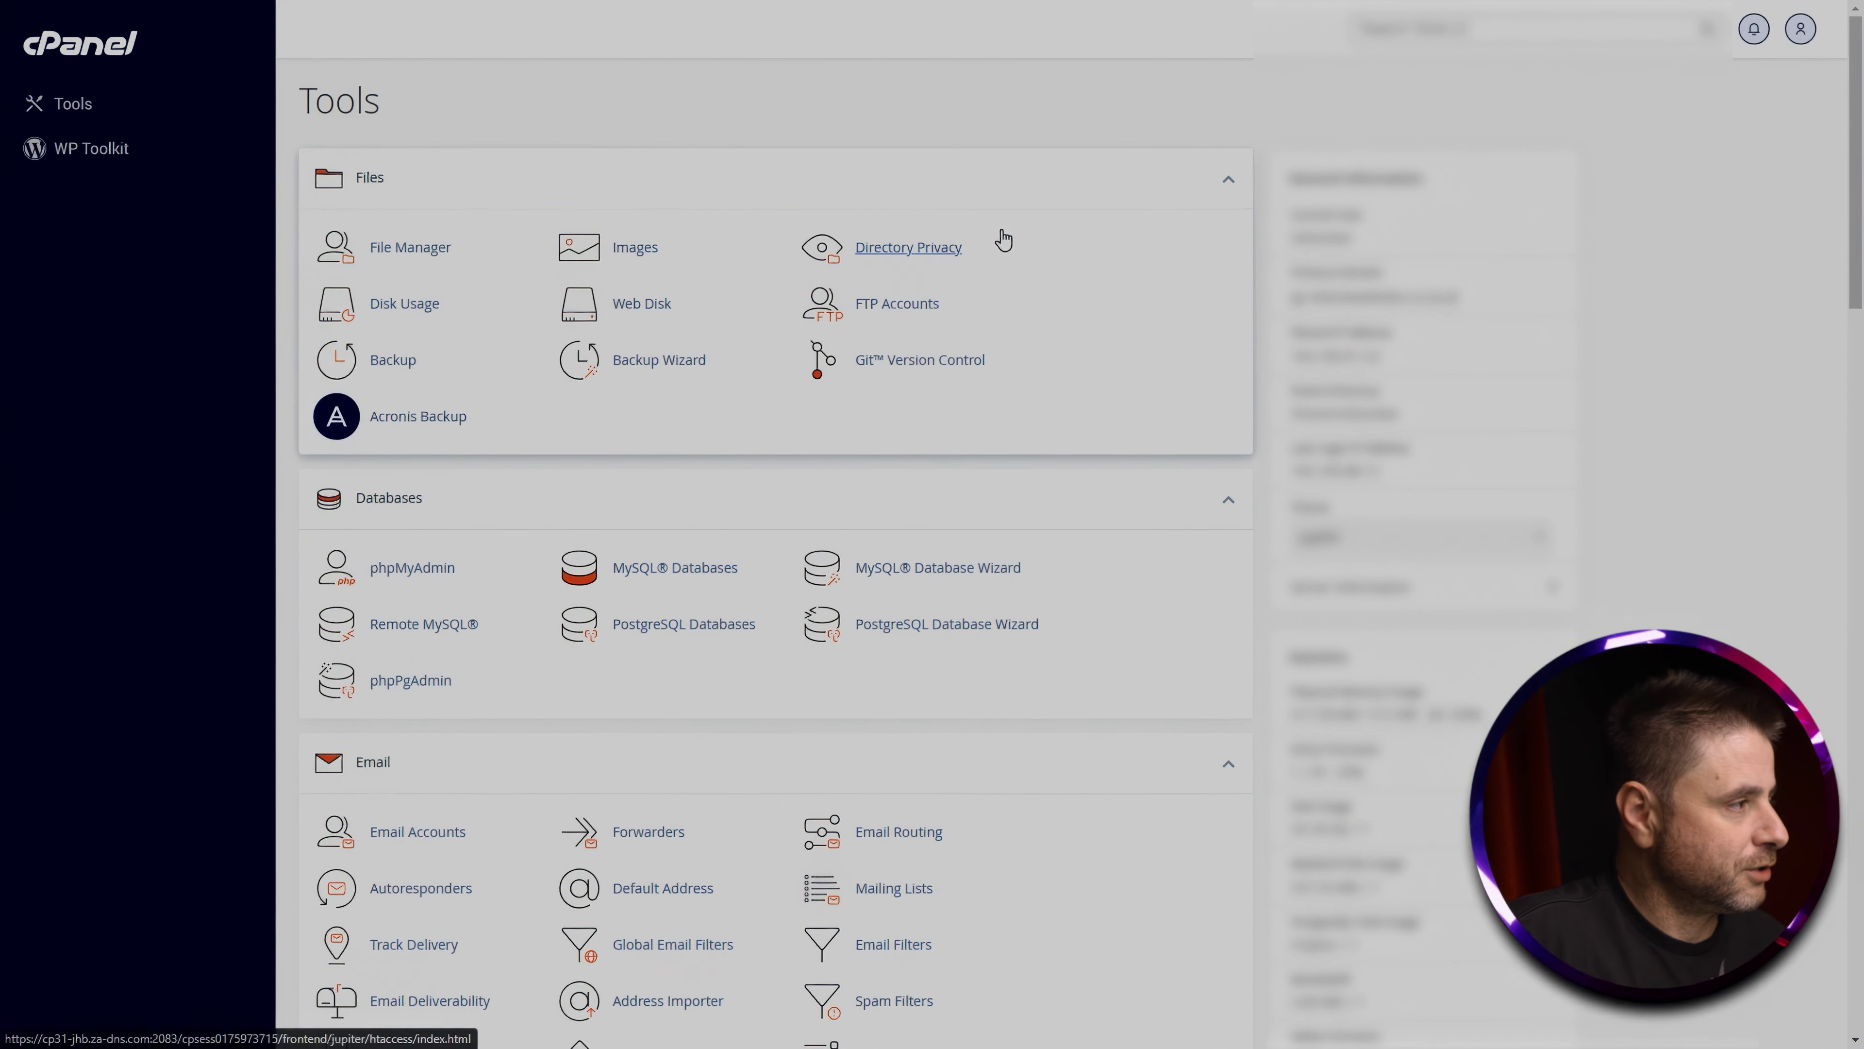
# Step: Install a fresh WordPress site at rebootwebsites.co.za/move via WP Toolkit, skip plugins, and log in
pyautogui.click(79, 160)
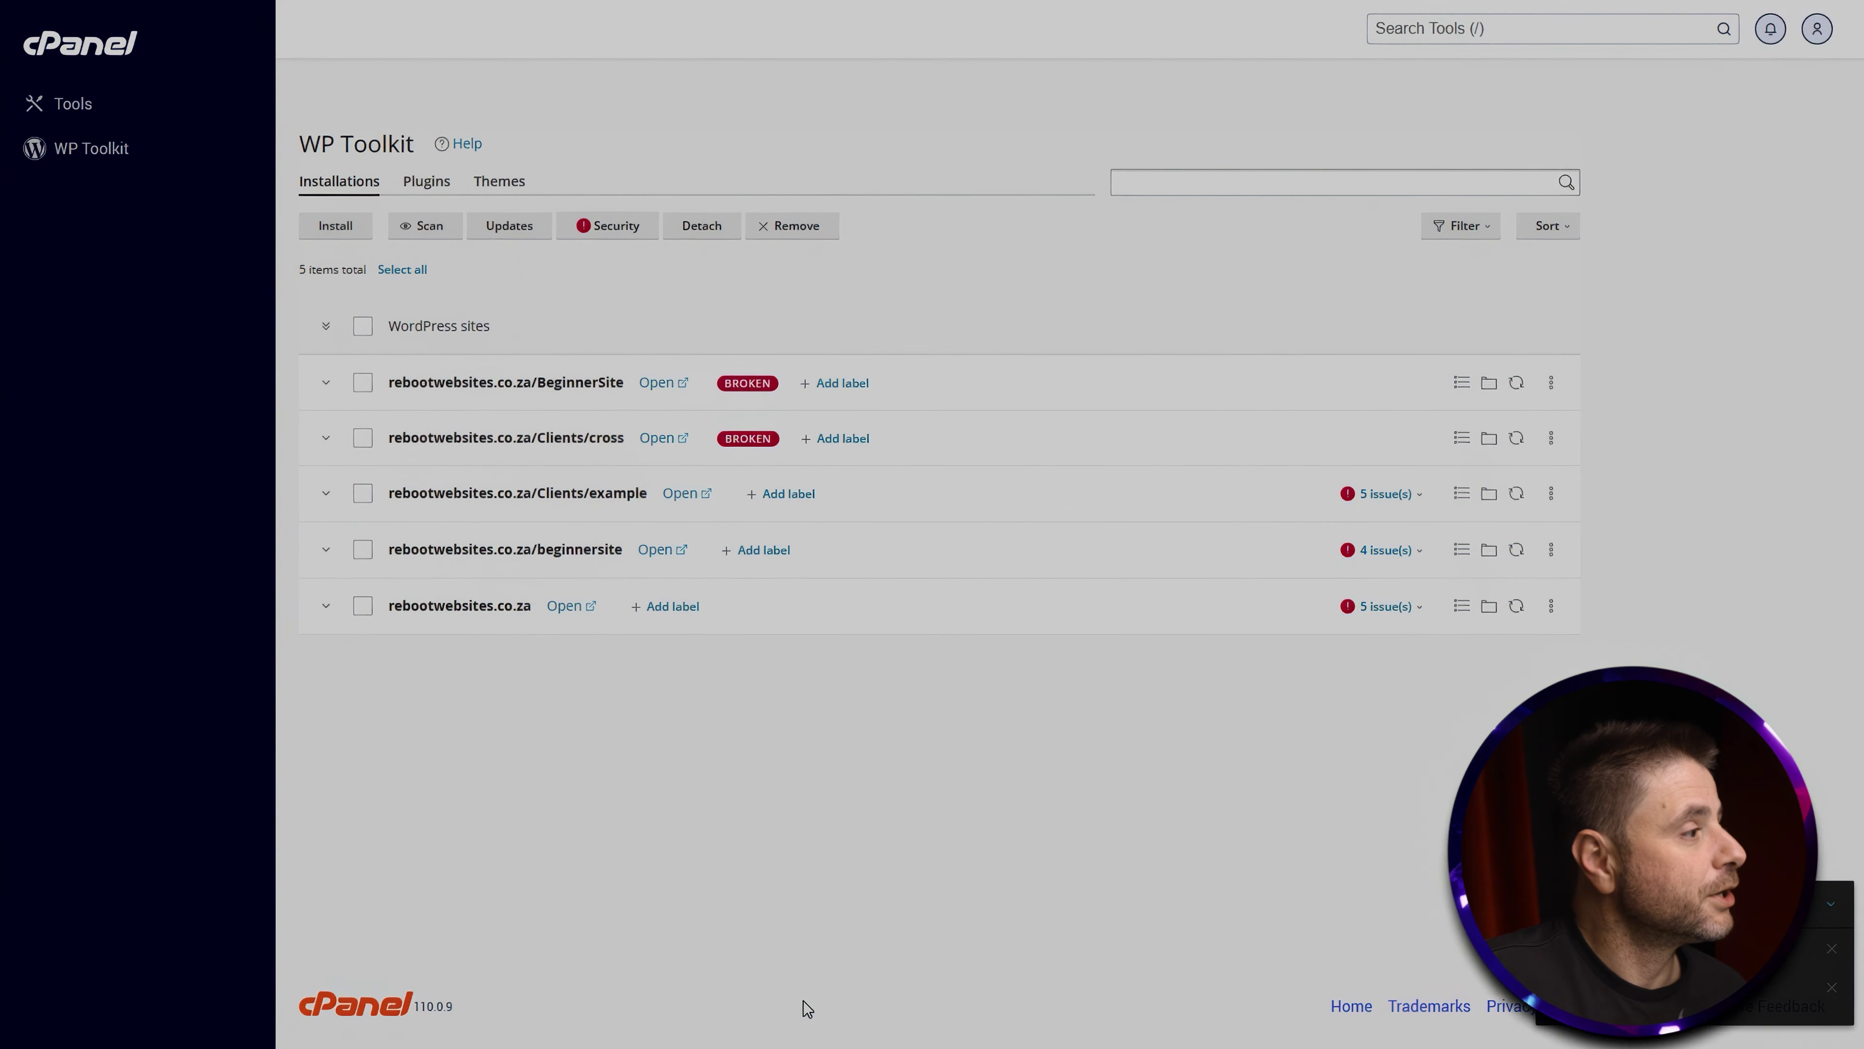
pyautogui.click(314, 223)
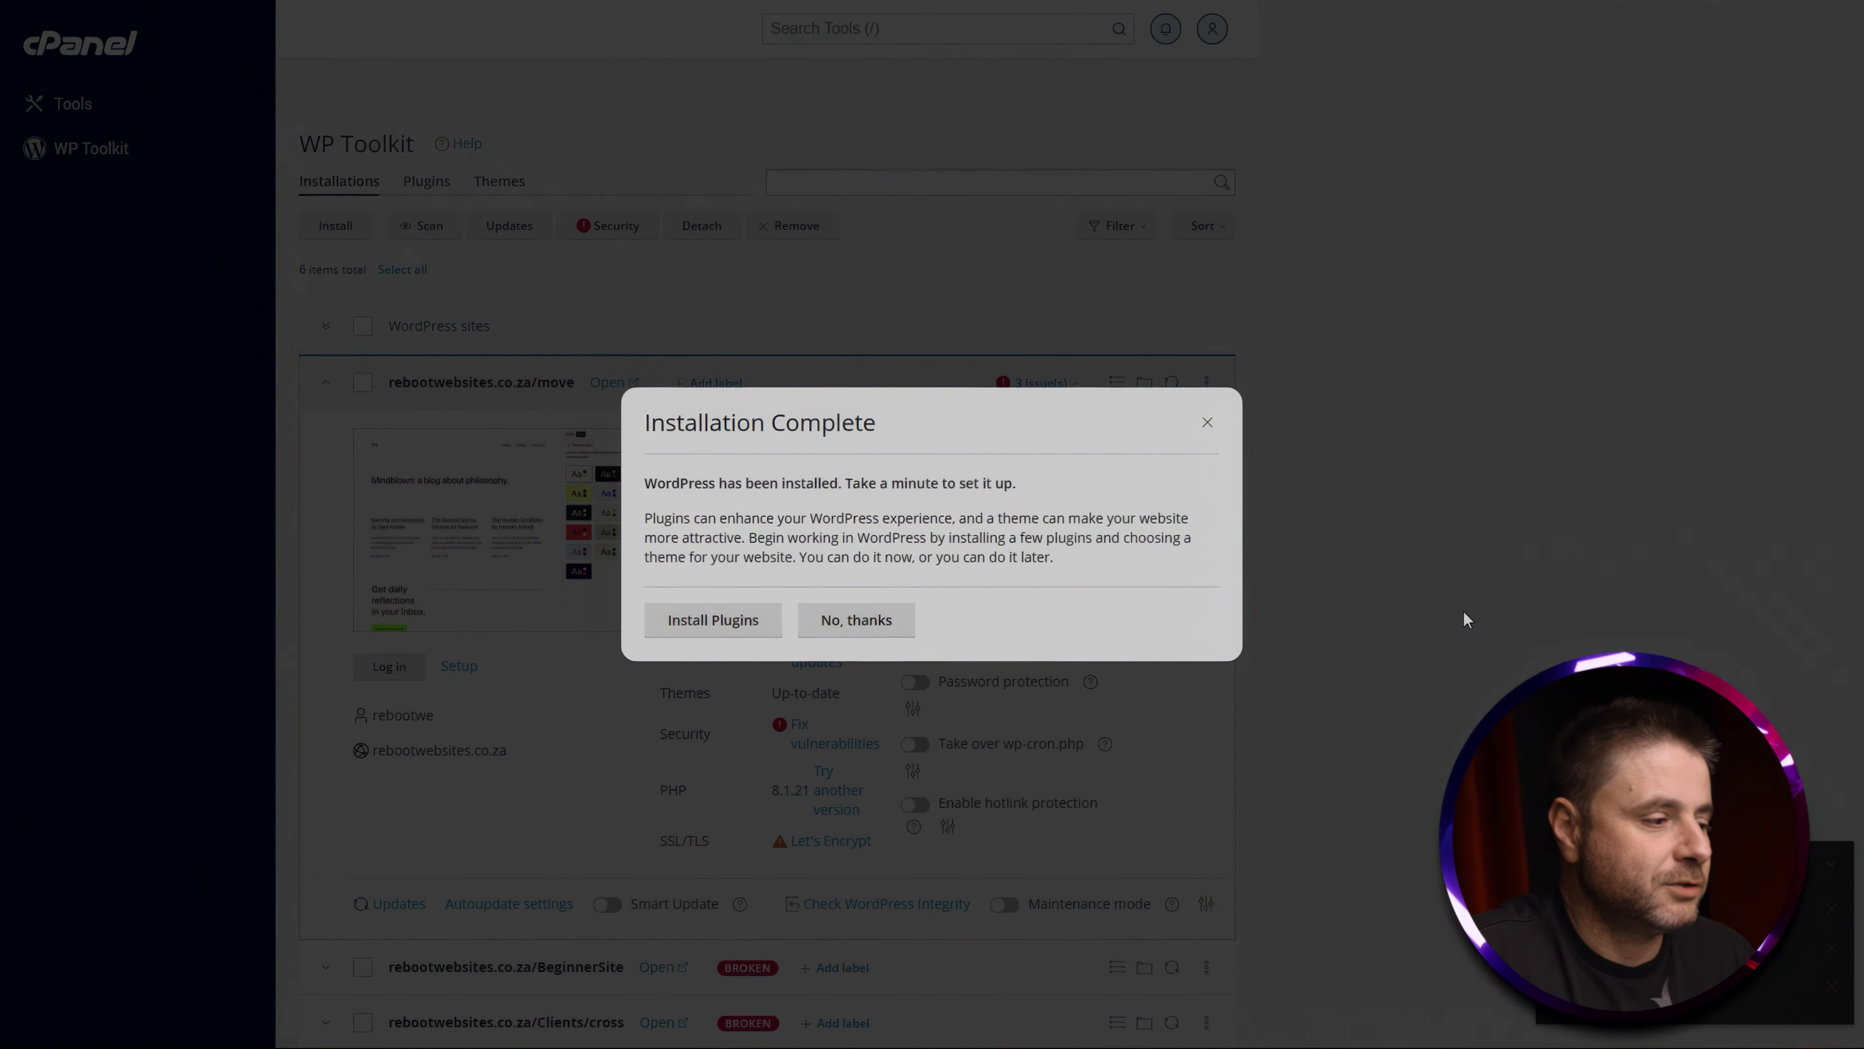
pyautogui.click(859, 636)
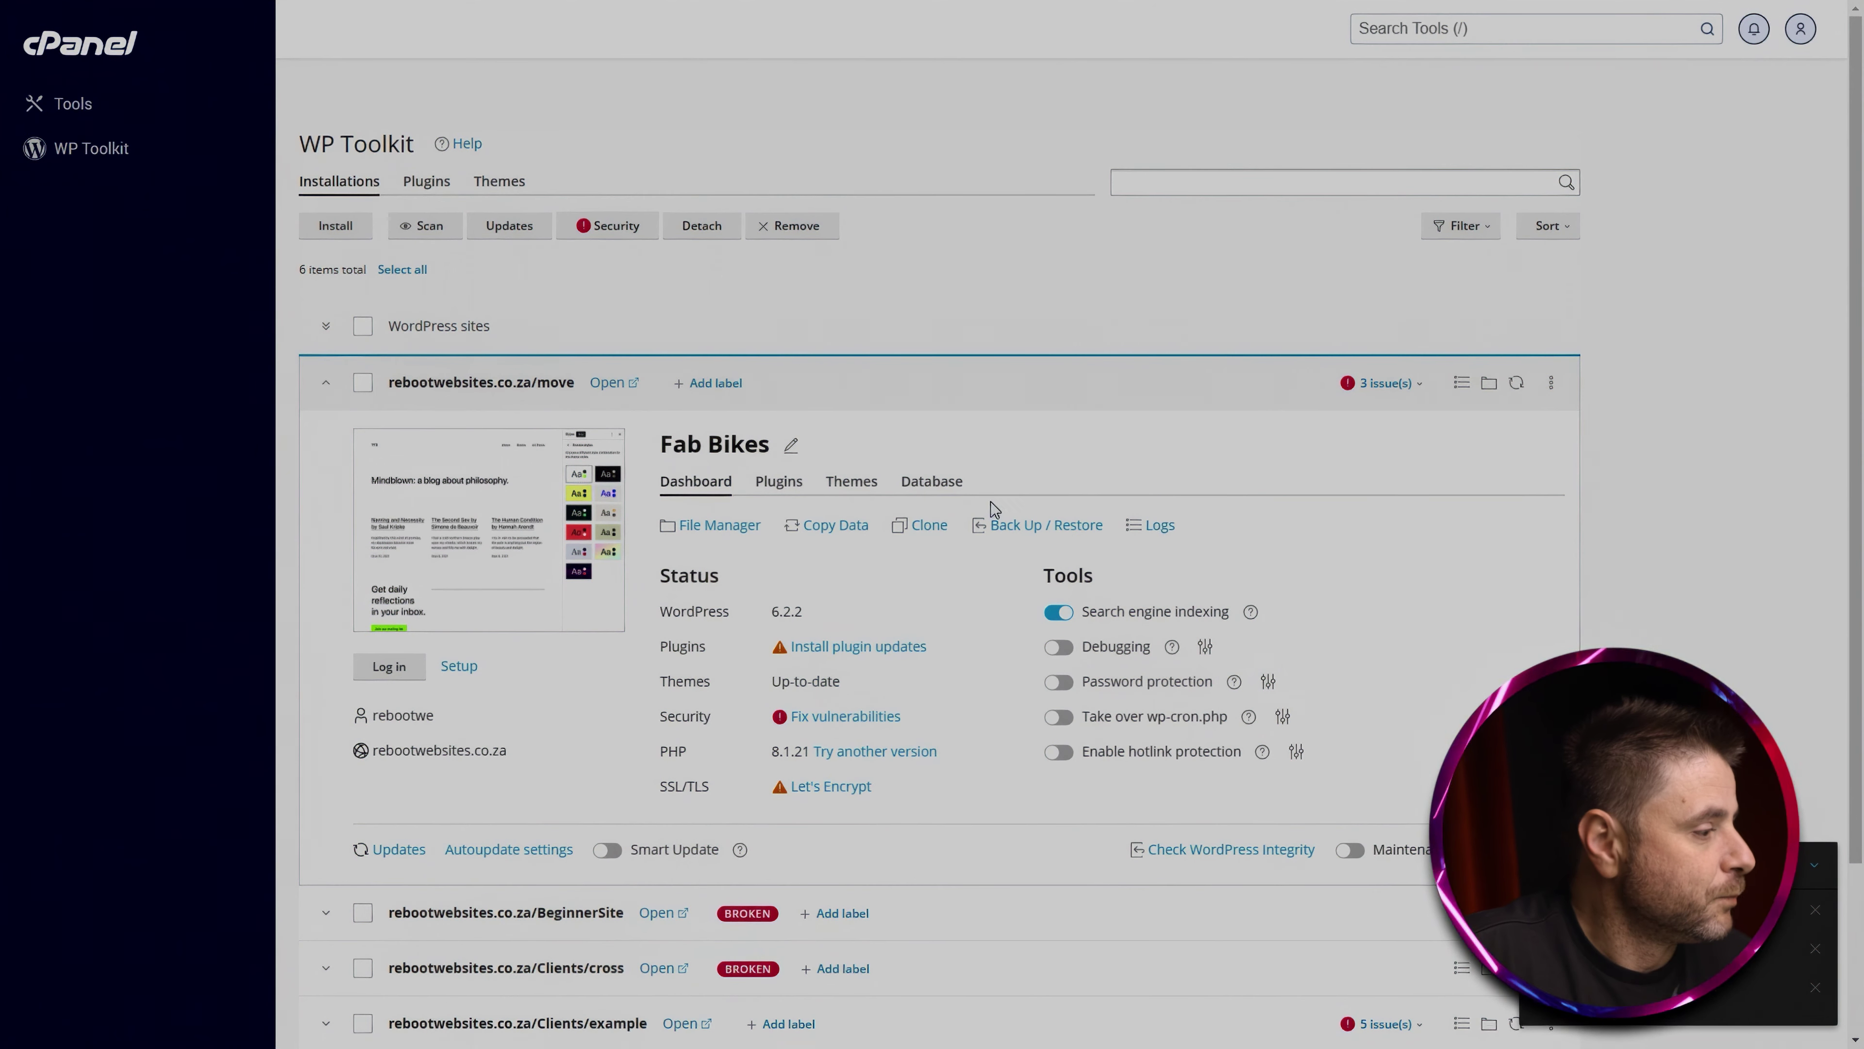
pyautogui.click(389, 666)
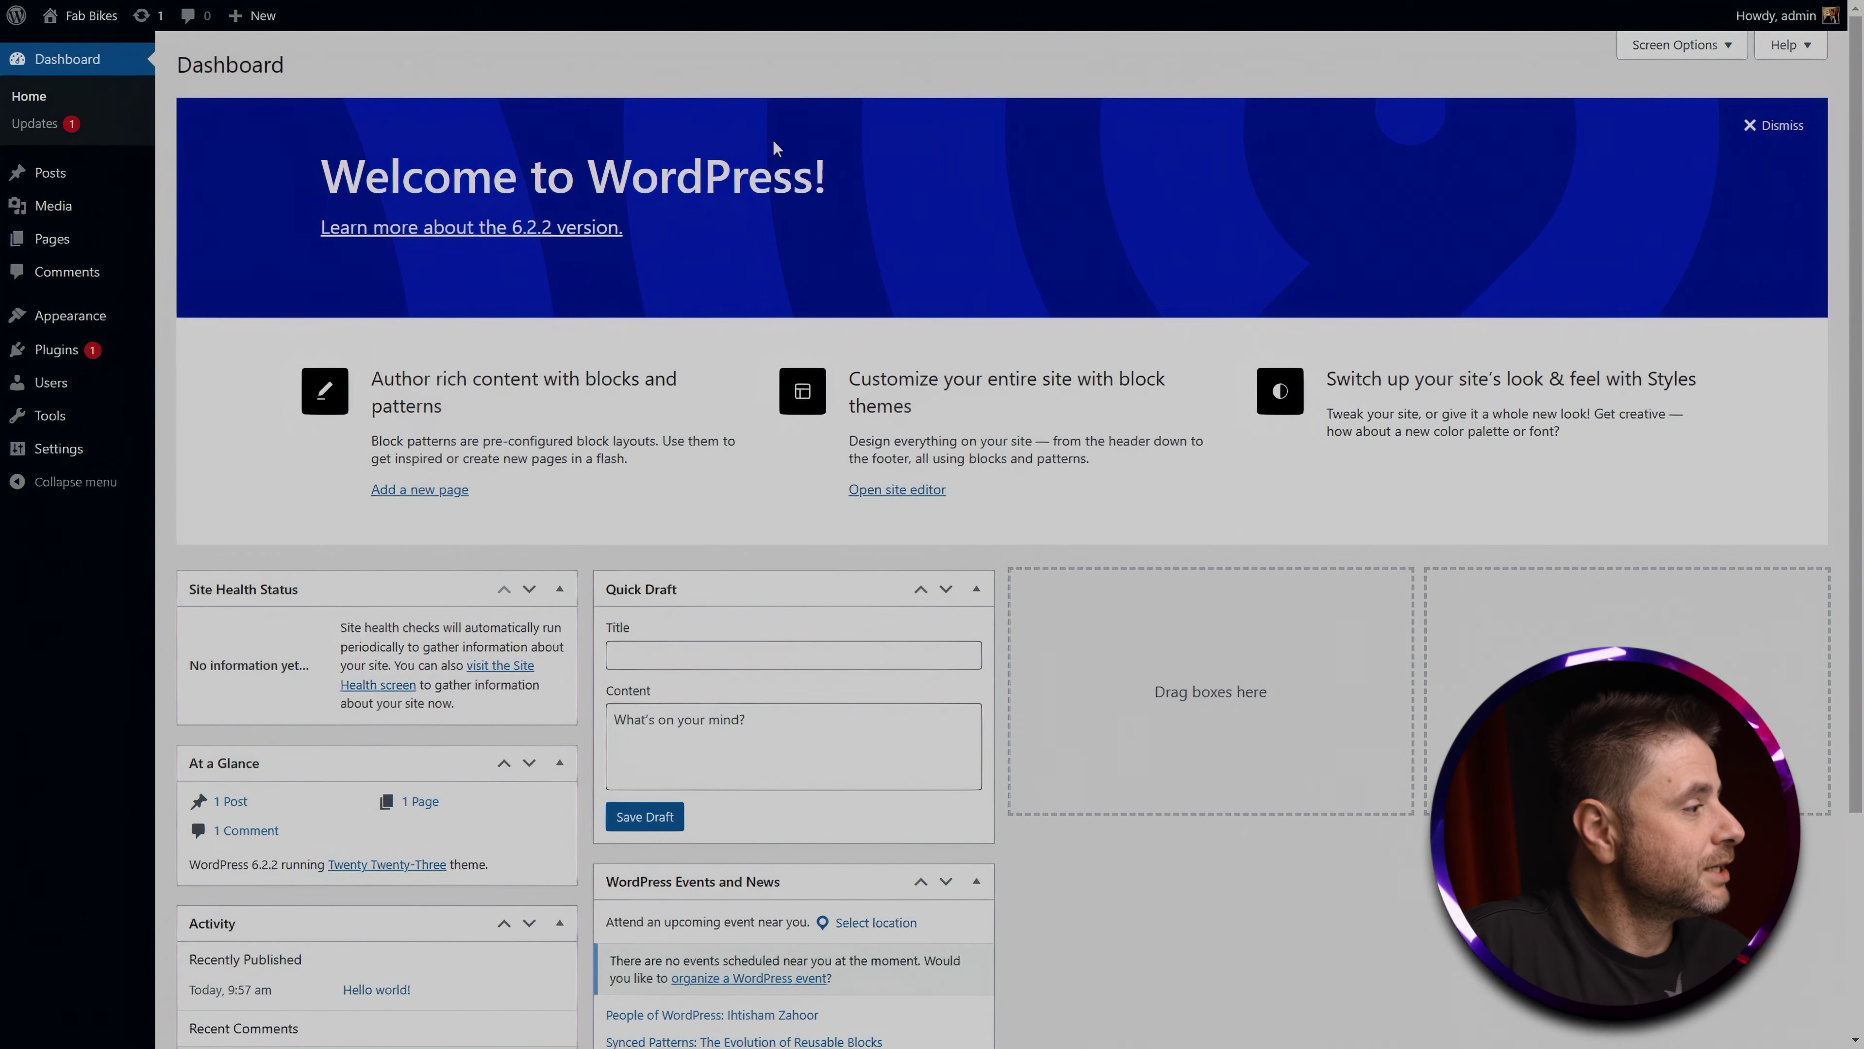
# Step: Search for 'all in one wp migration' and install it on the new site
pyautogui.moveTo(56, 350)
pyautogui.click(203, 382)
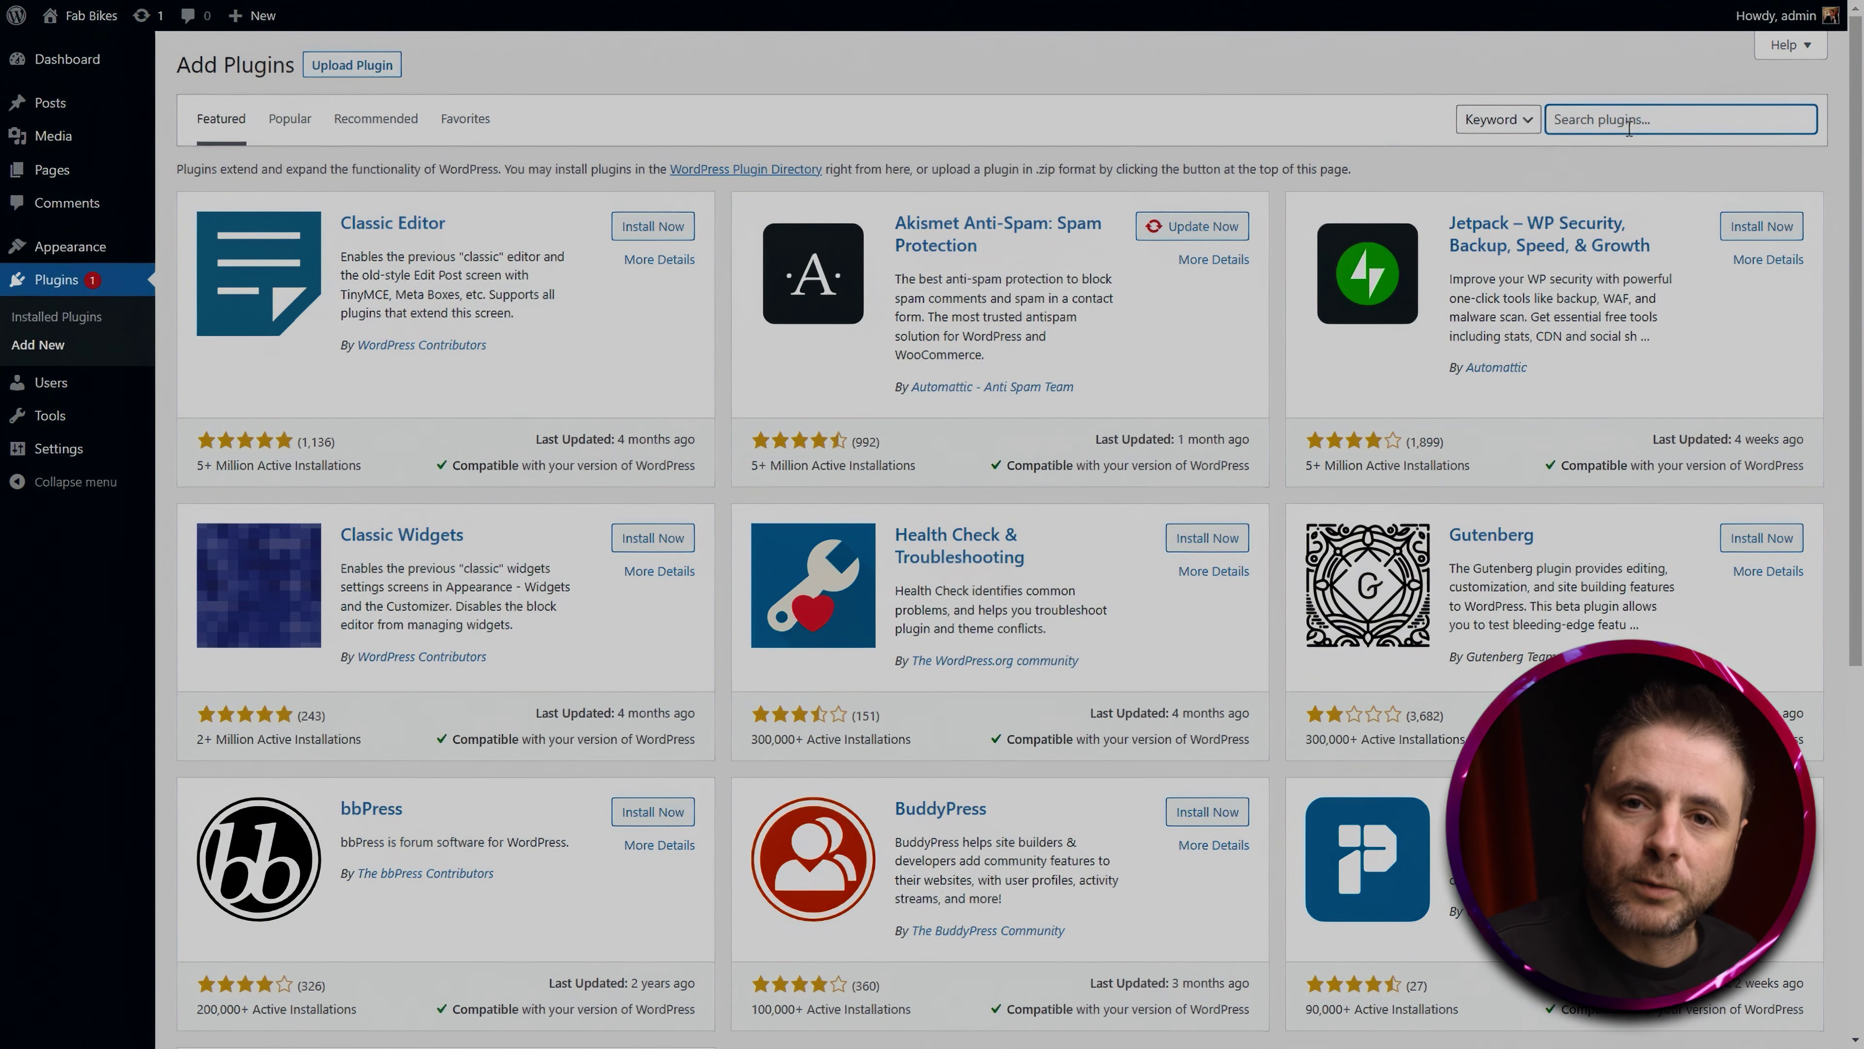
pyautogui.write('all in one wp migration')
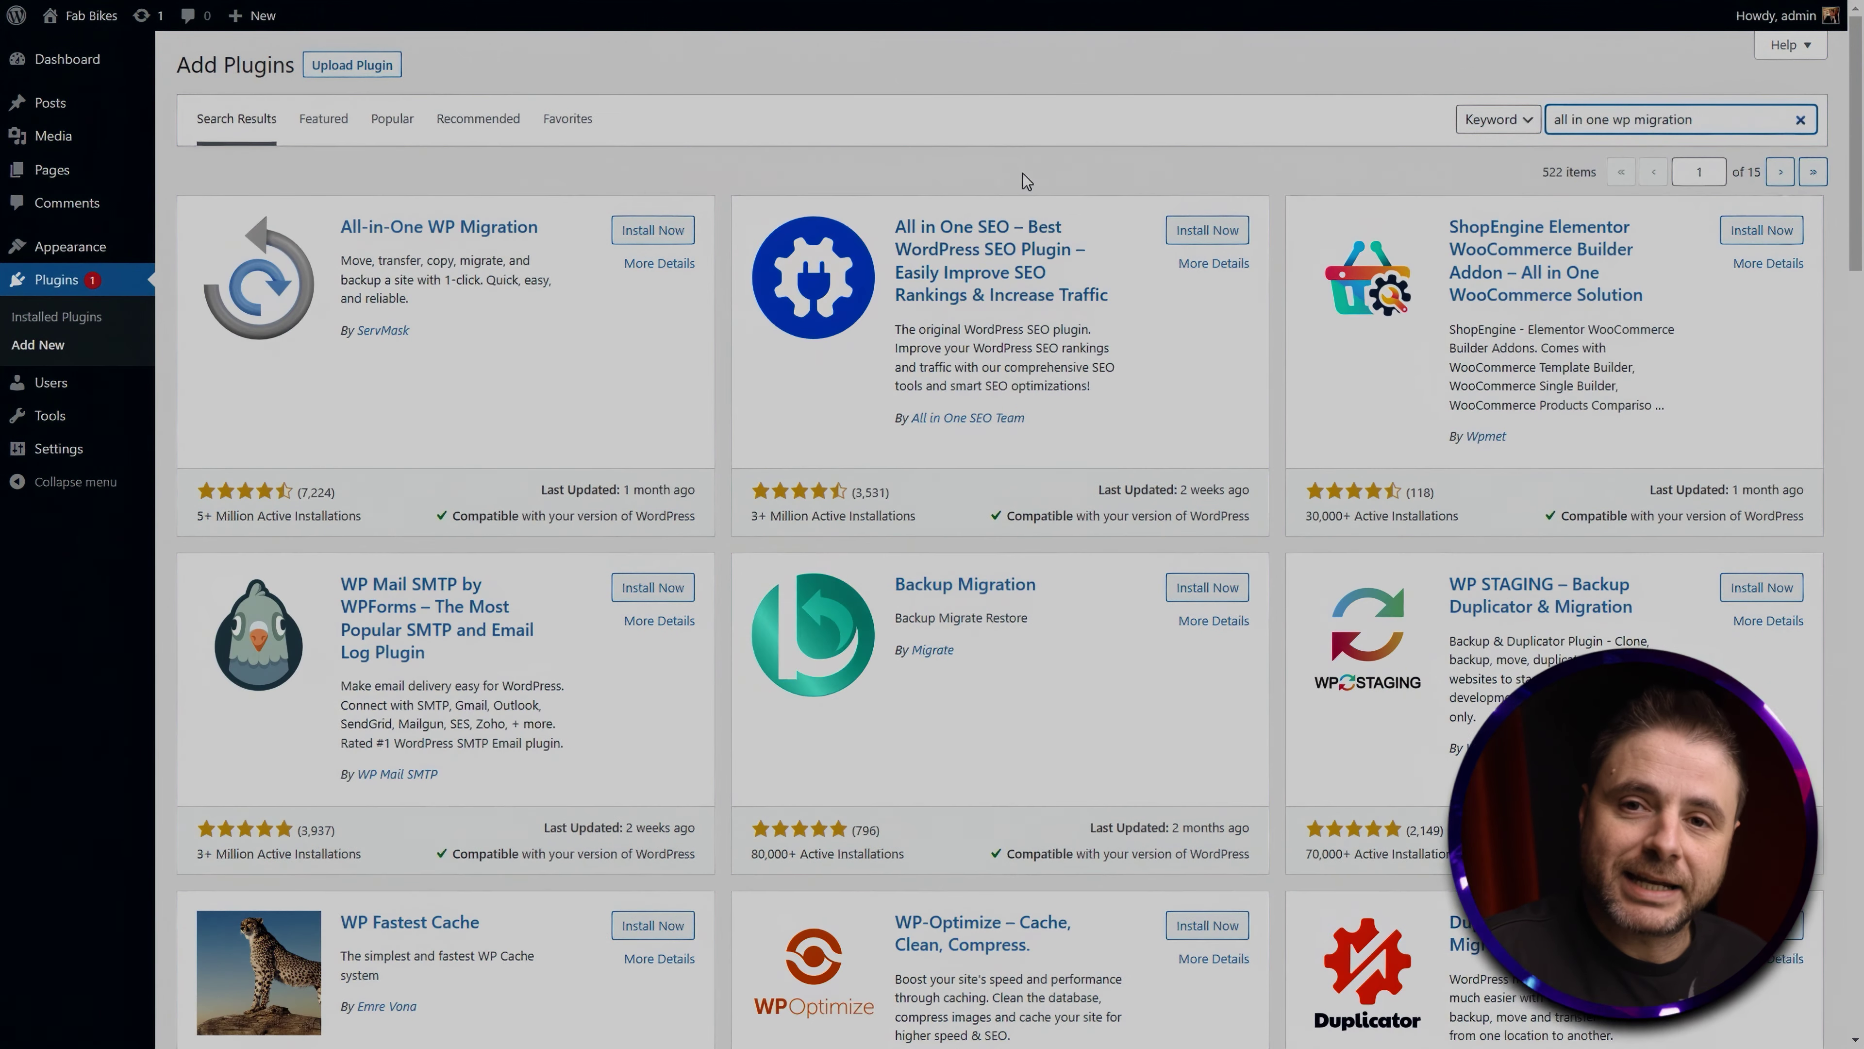
pyautogui.click(673, 236)
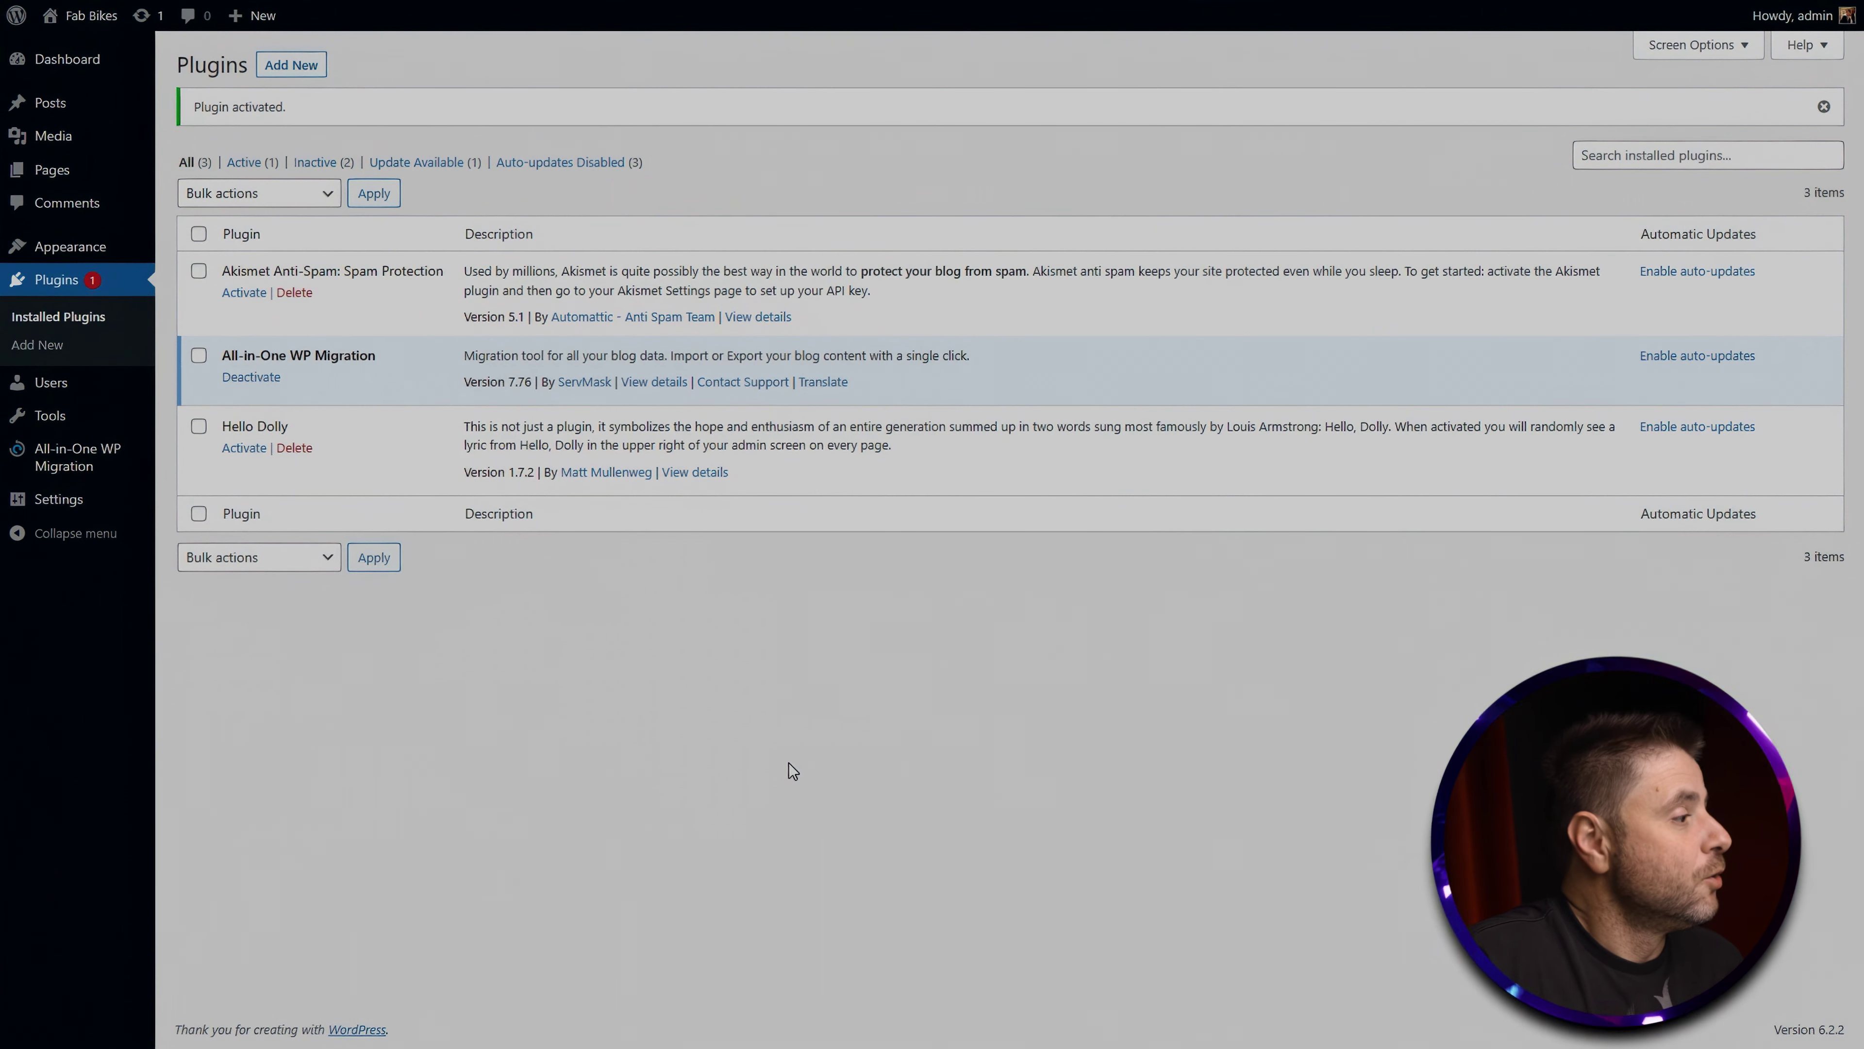
# Step: Drop the exported .wpress backup onto the new site's All-in-One WP Migration import area
pyautogui.moveTo(79, 481)
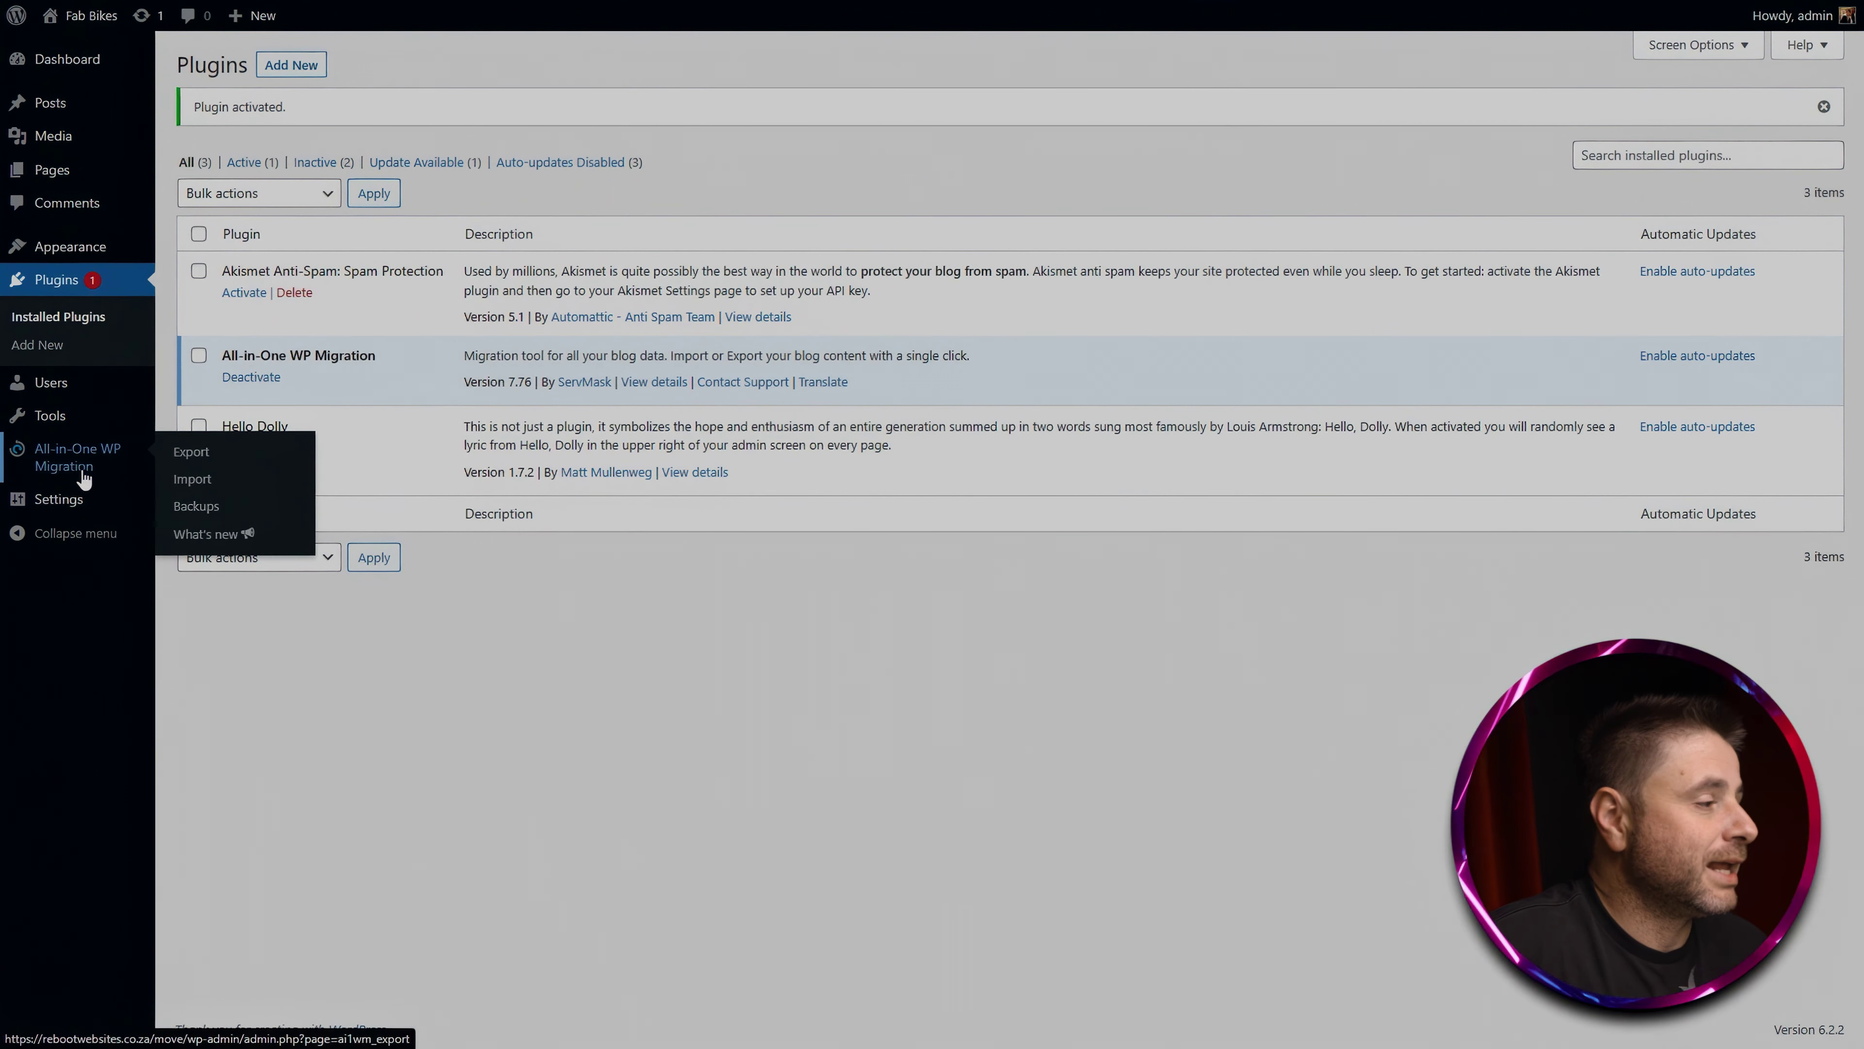
pyautogui.click(203, 487)
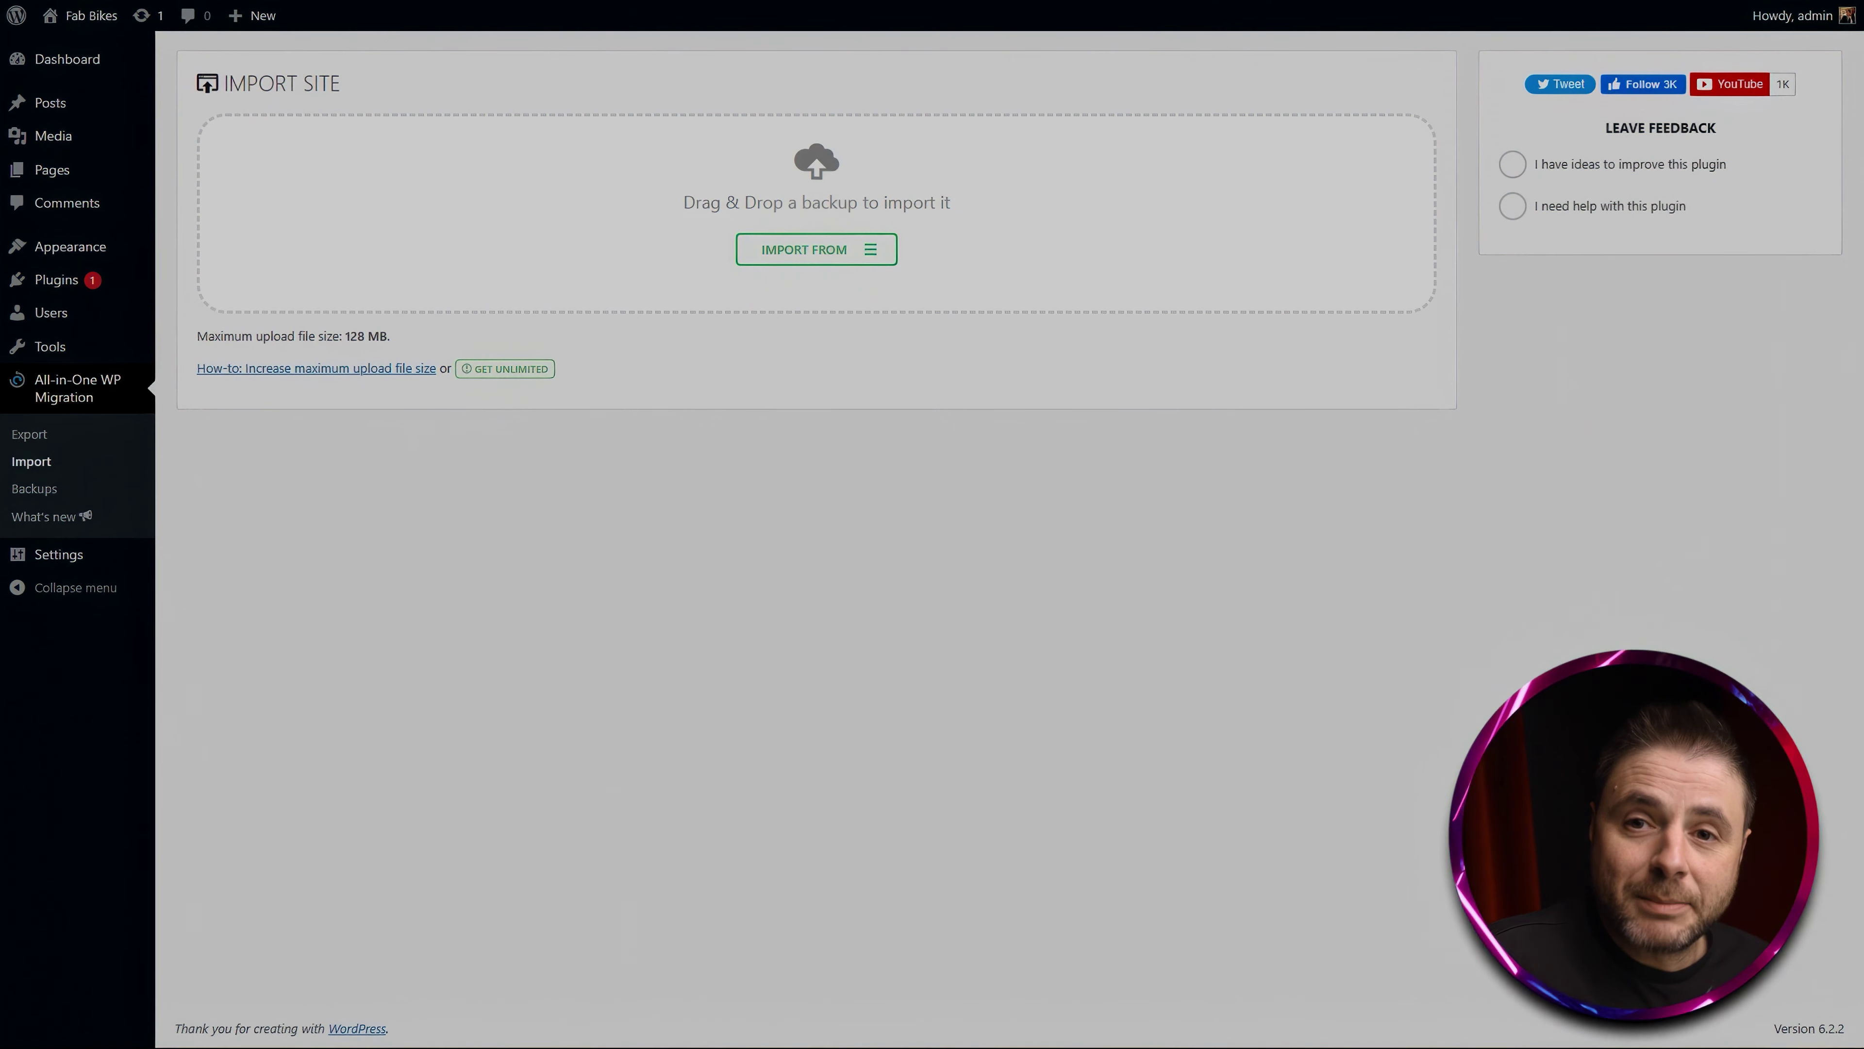
pyautogui.moveTo(1575, 647); pyautogui.dragTo(806, 209)
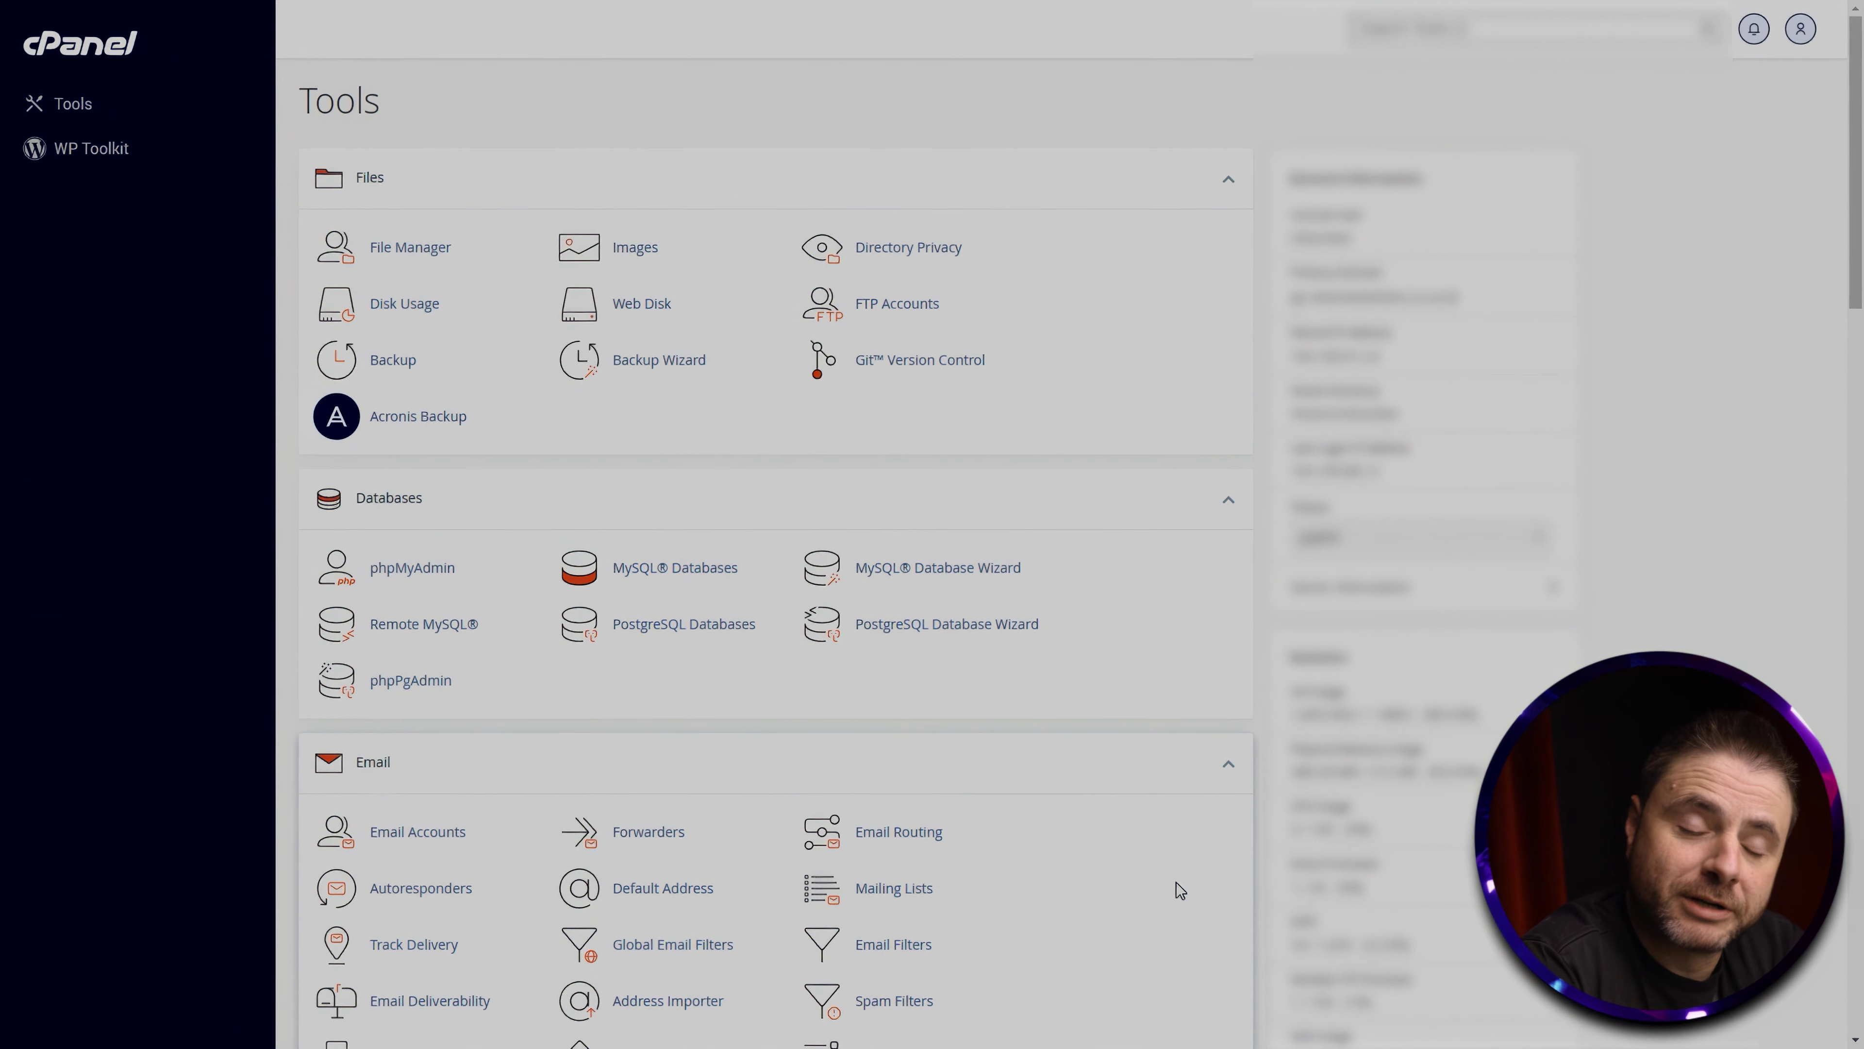
# Step: Raise upload_max_filesize from 128M to 512M in cPanel's PHP Selector Options
pyautogui.middleClick(1045, 595)
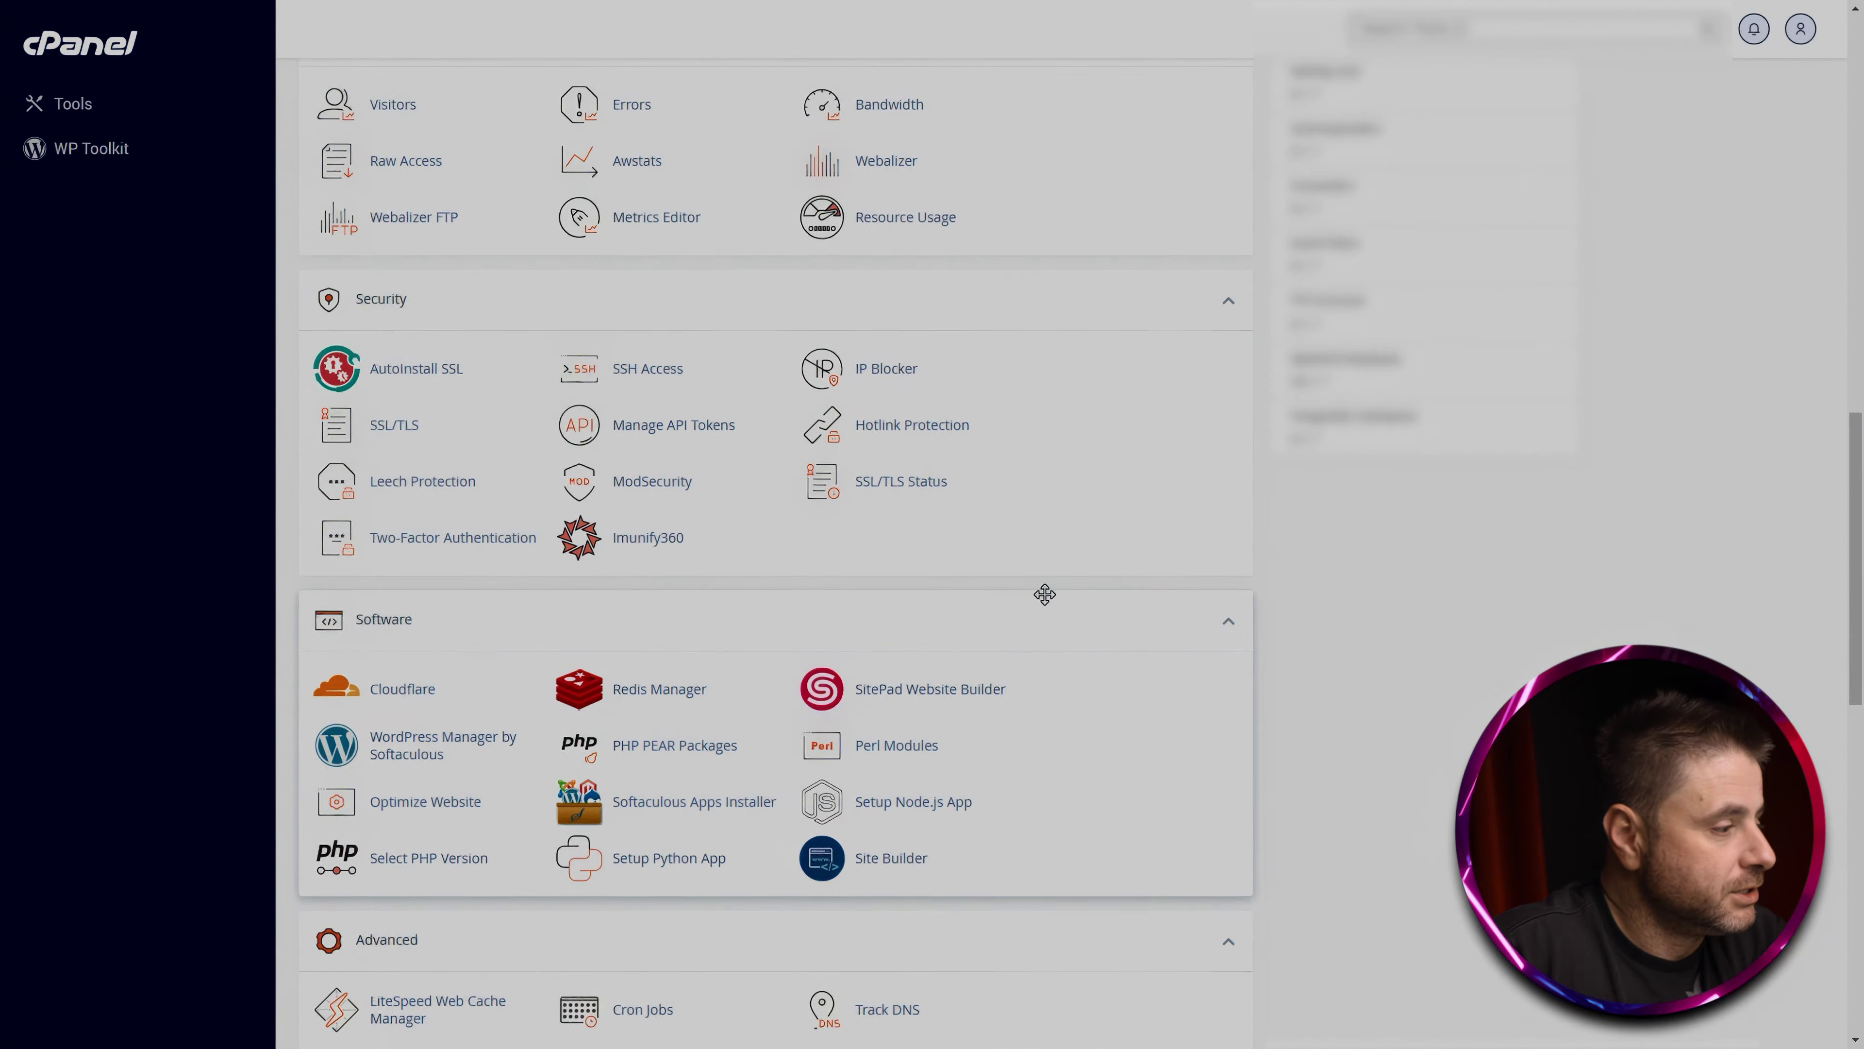
pyautogui.middleClick(1045, 595)
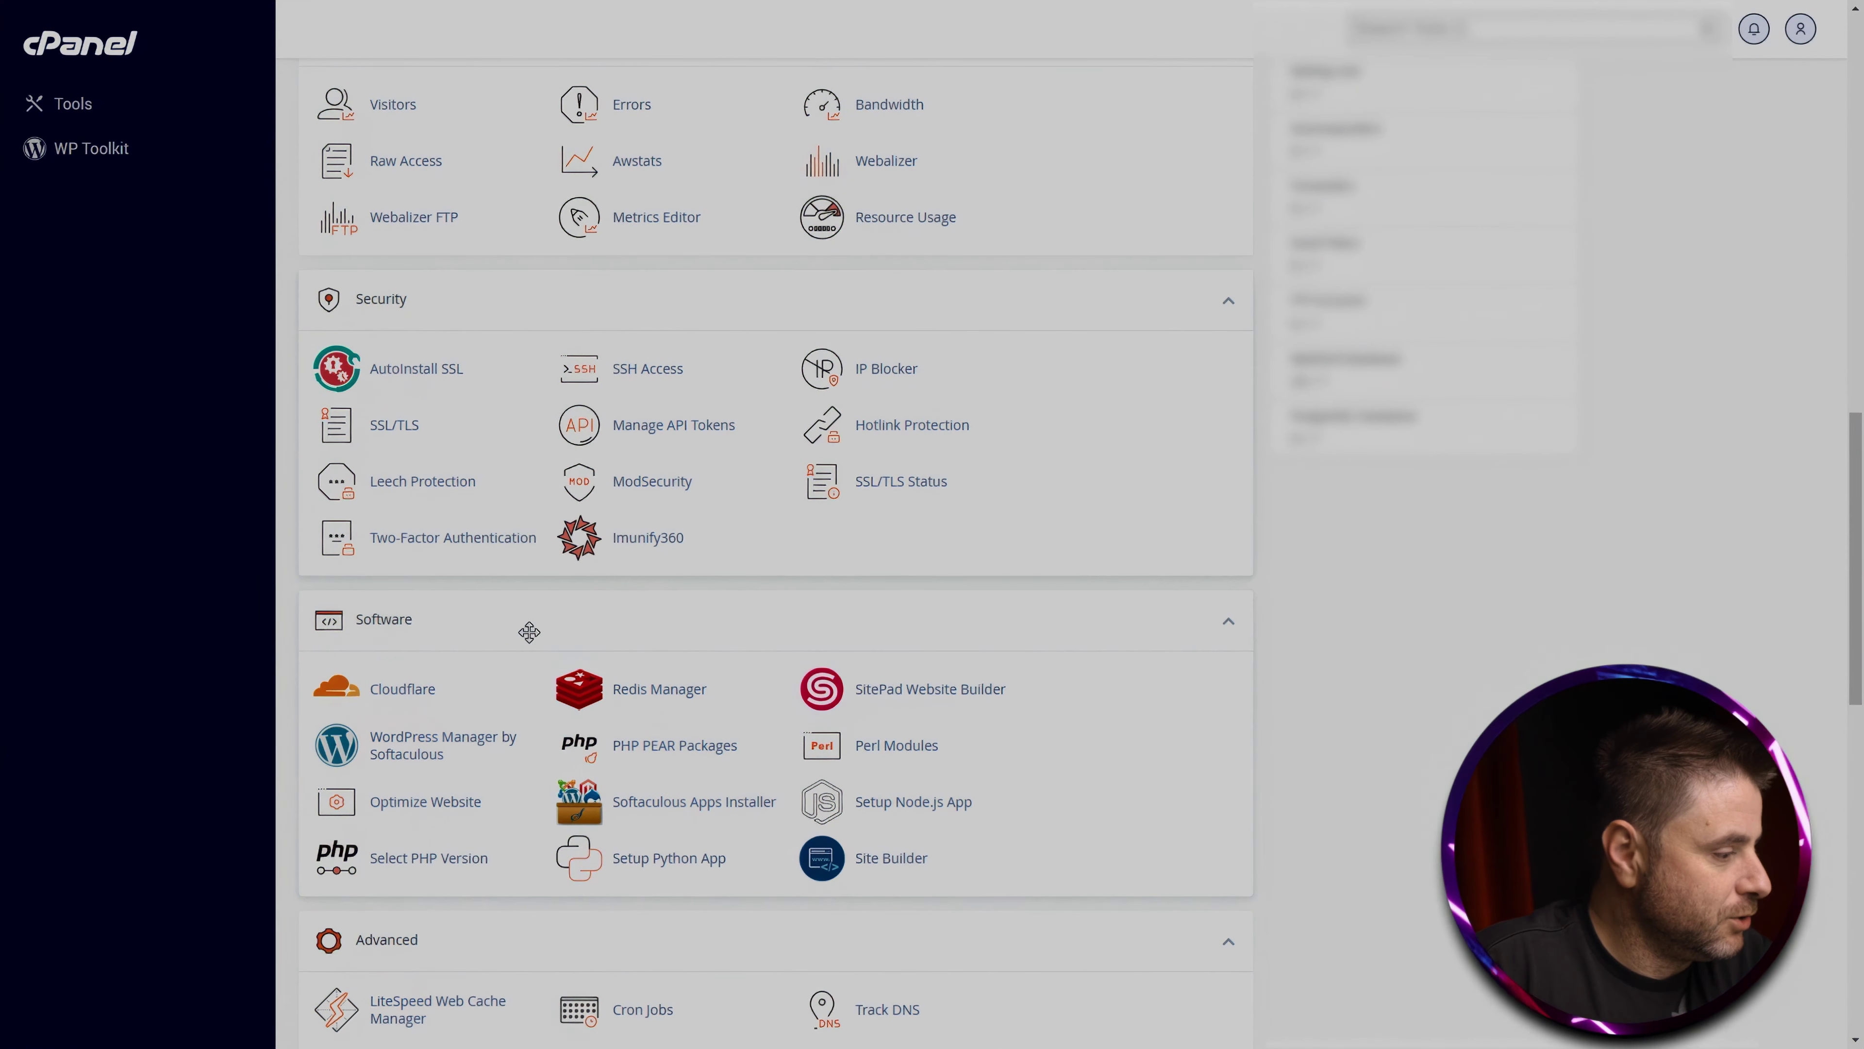
pyautogui.click(446, 862)
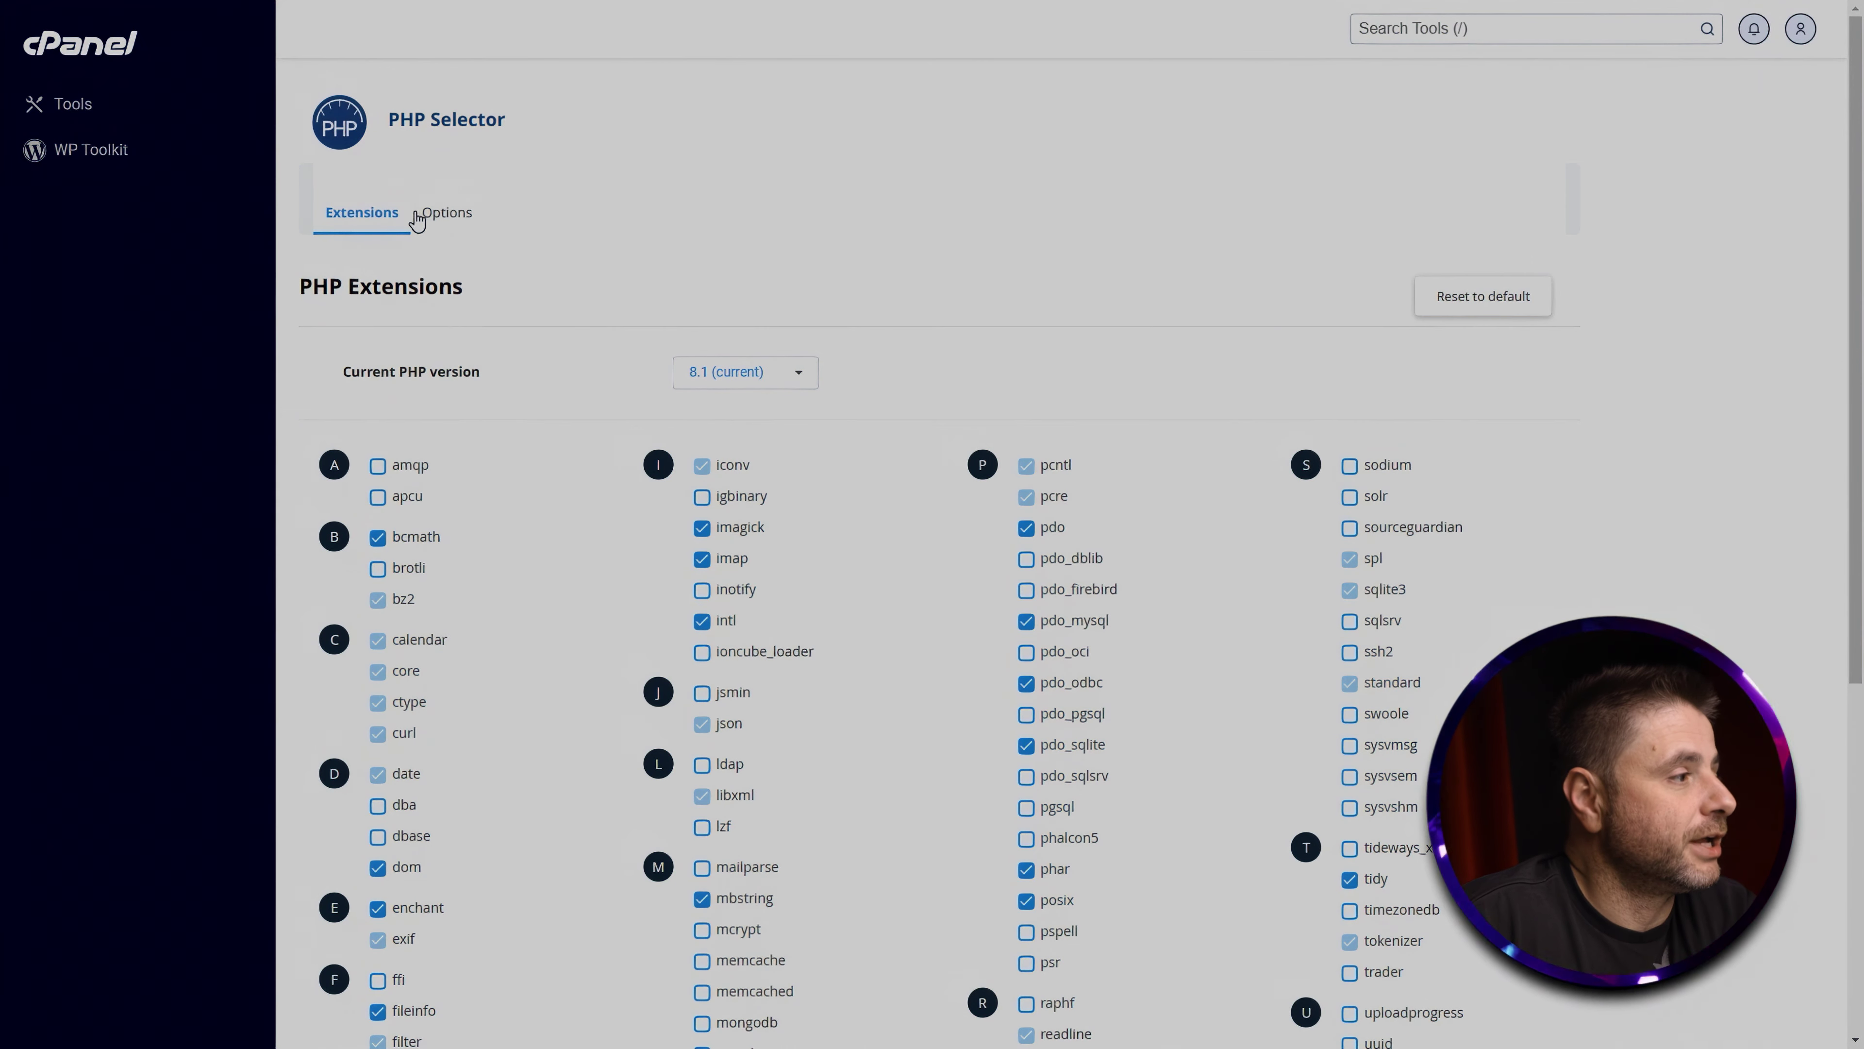
pyautogui.click(435, 220)
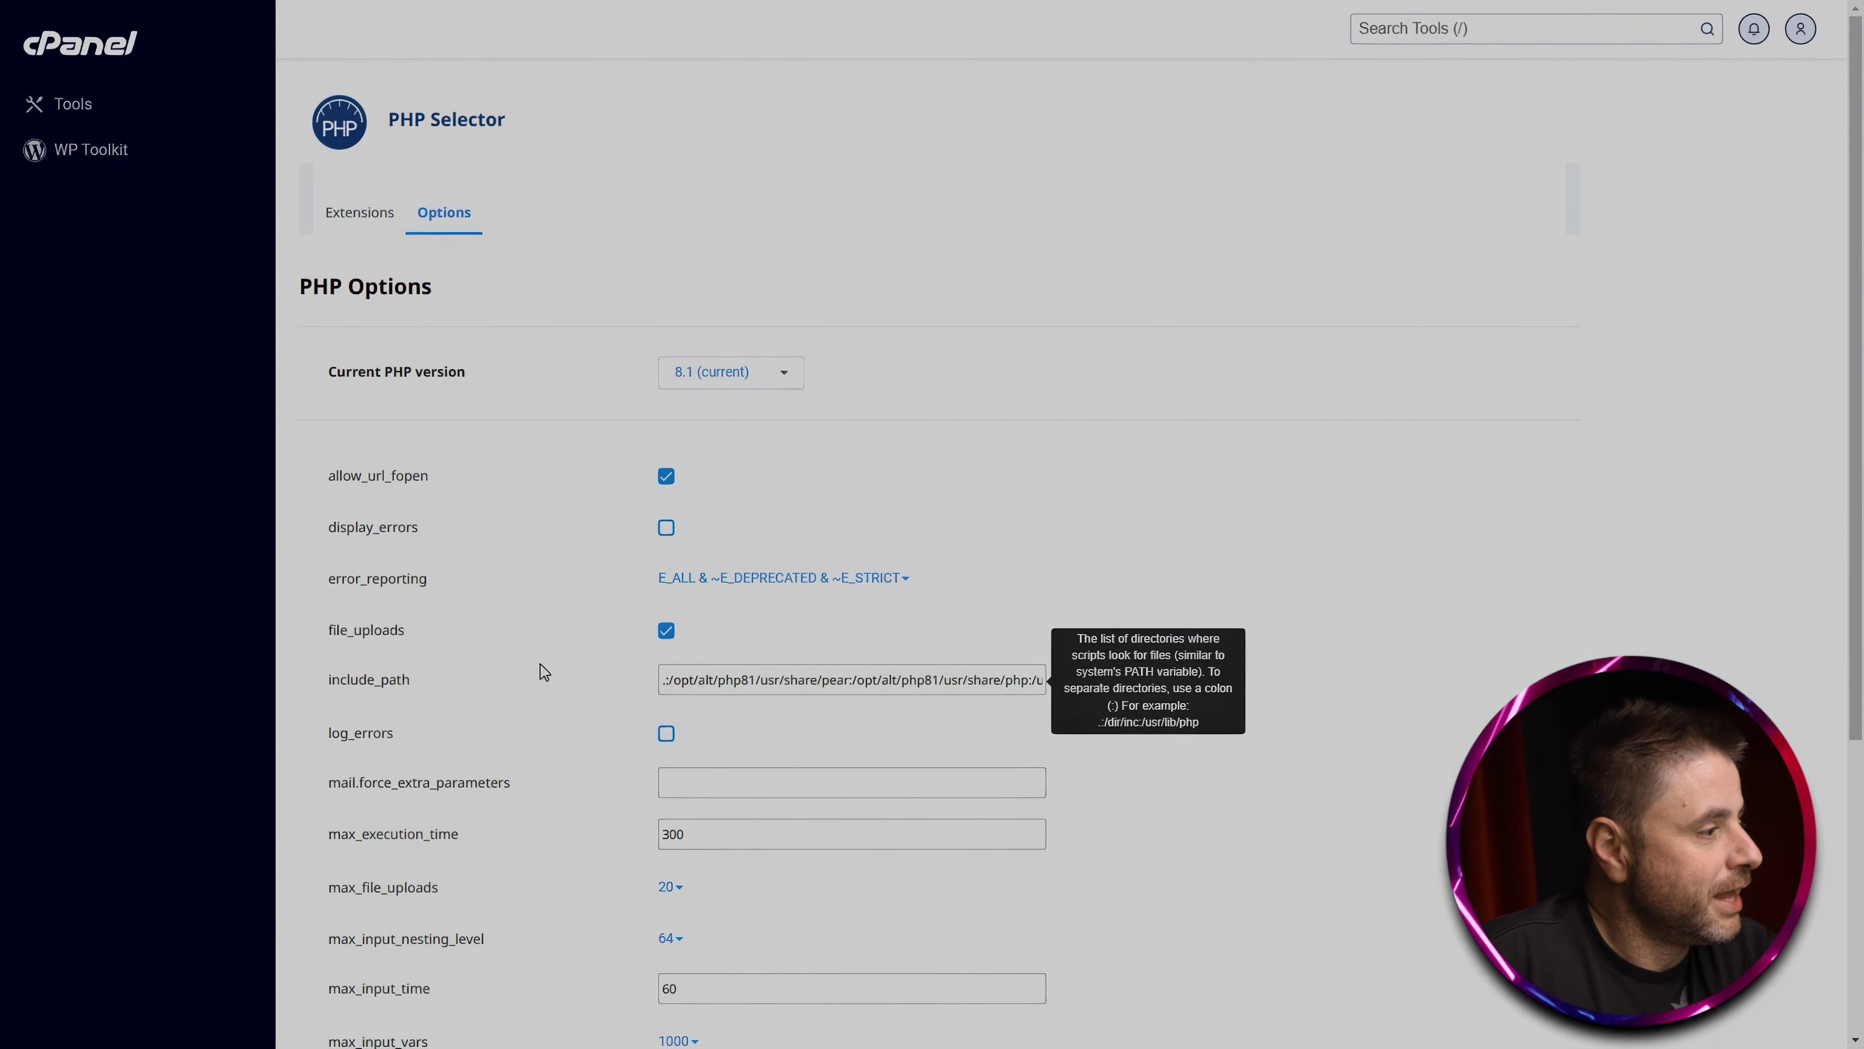
pyautogui.scroll(-5, 602, 690)
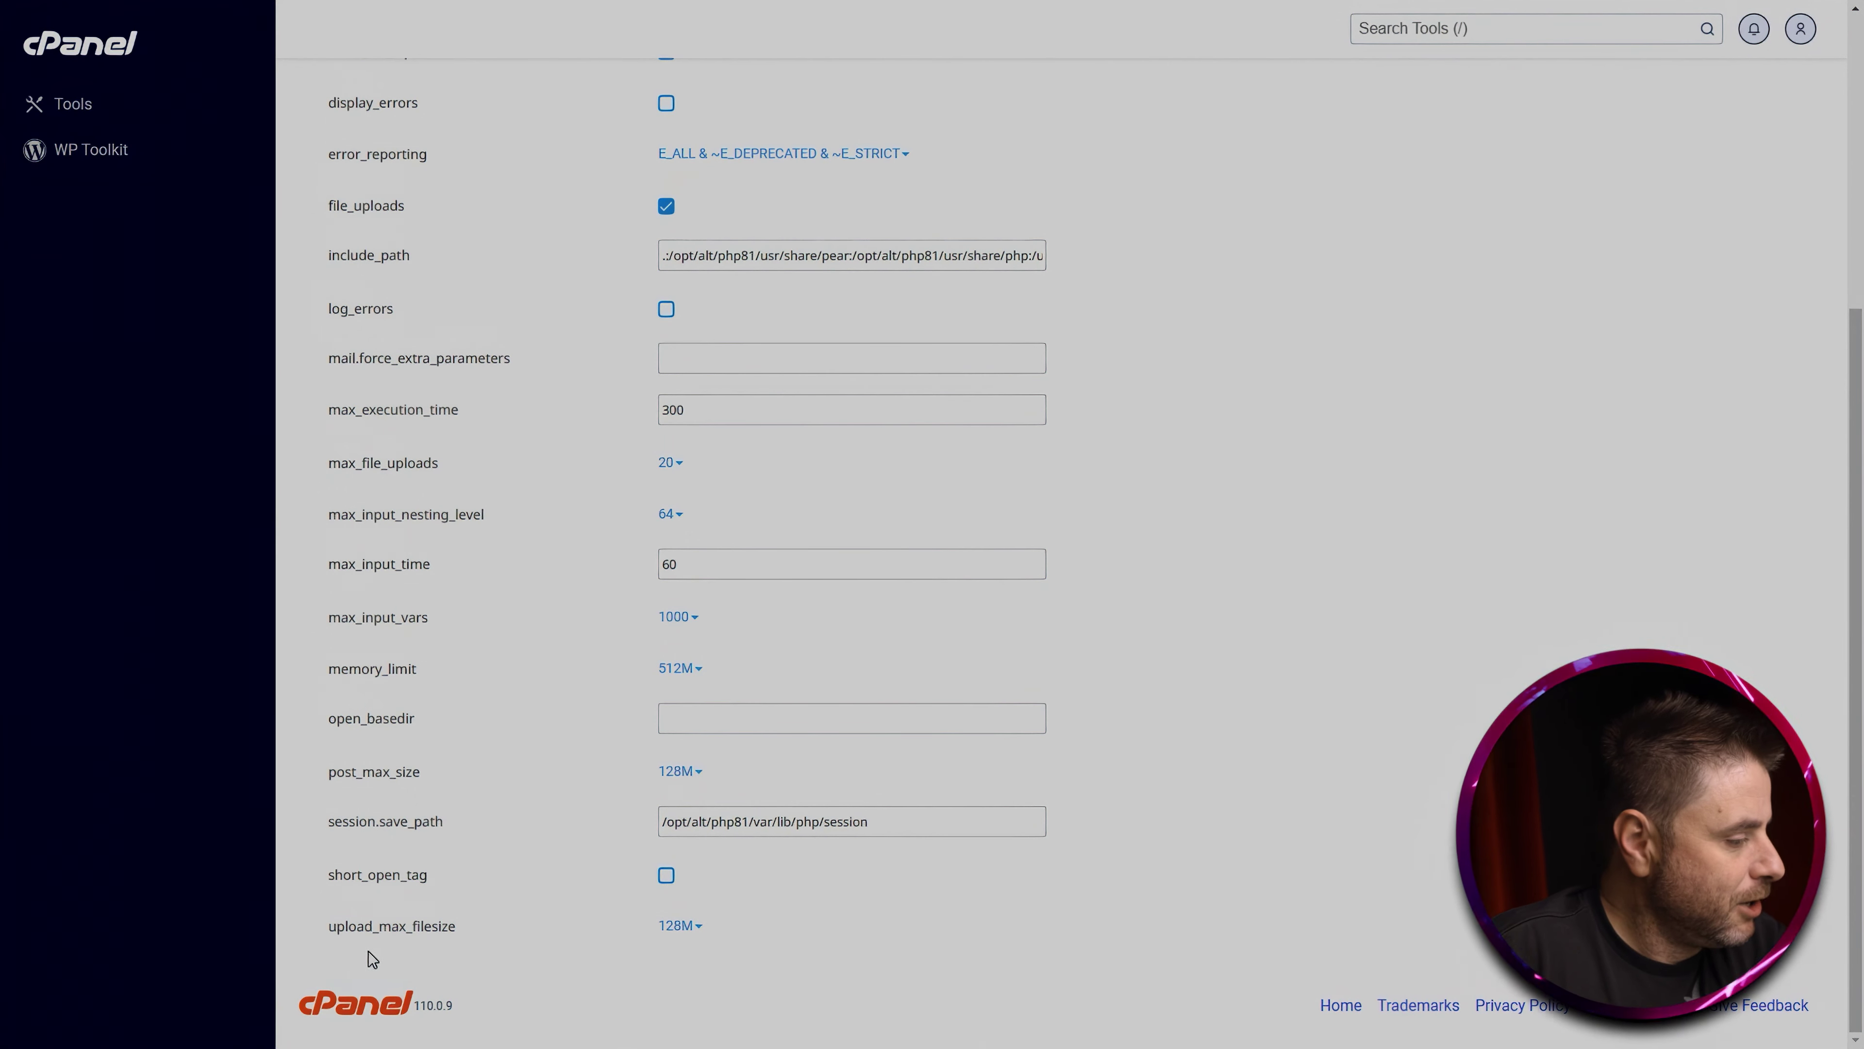
pyautogui.click(676, 926)
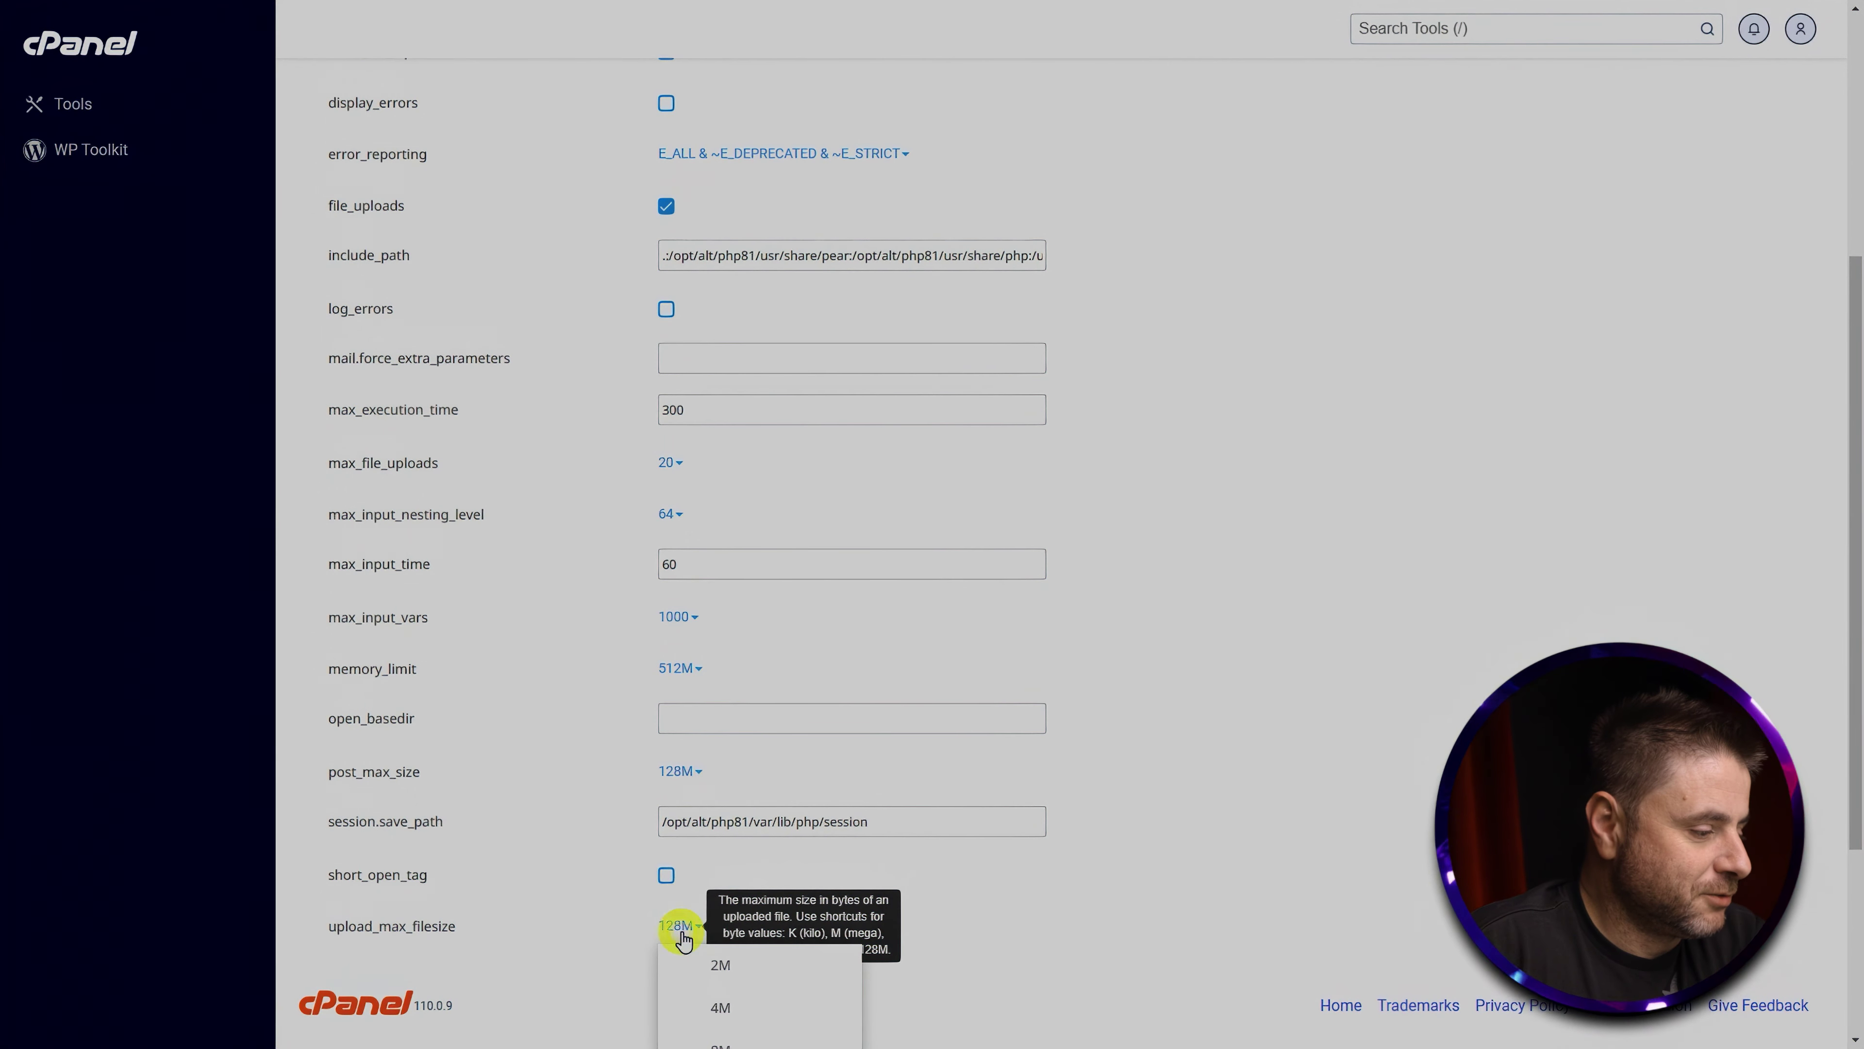
pyautogui.scroll(-4, 690, 881)
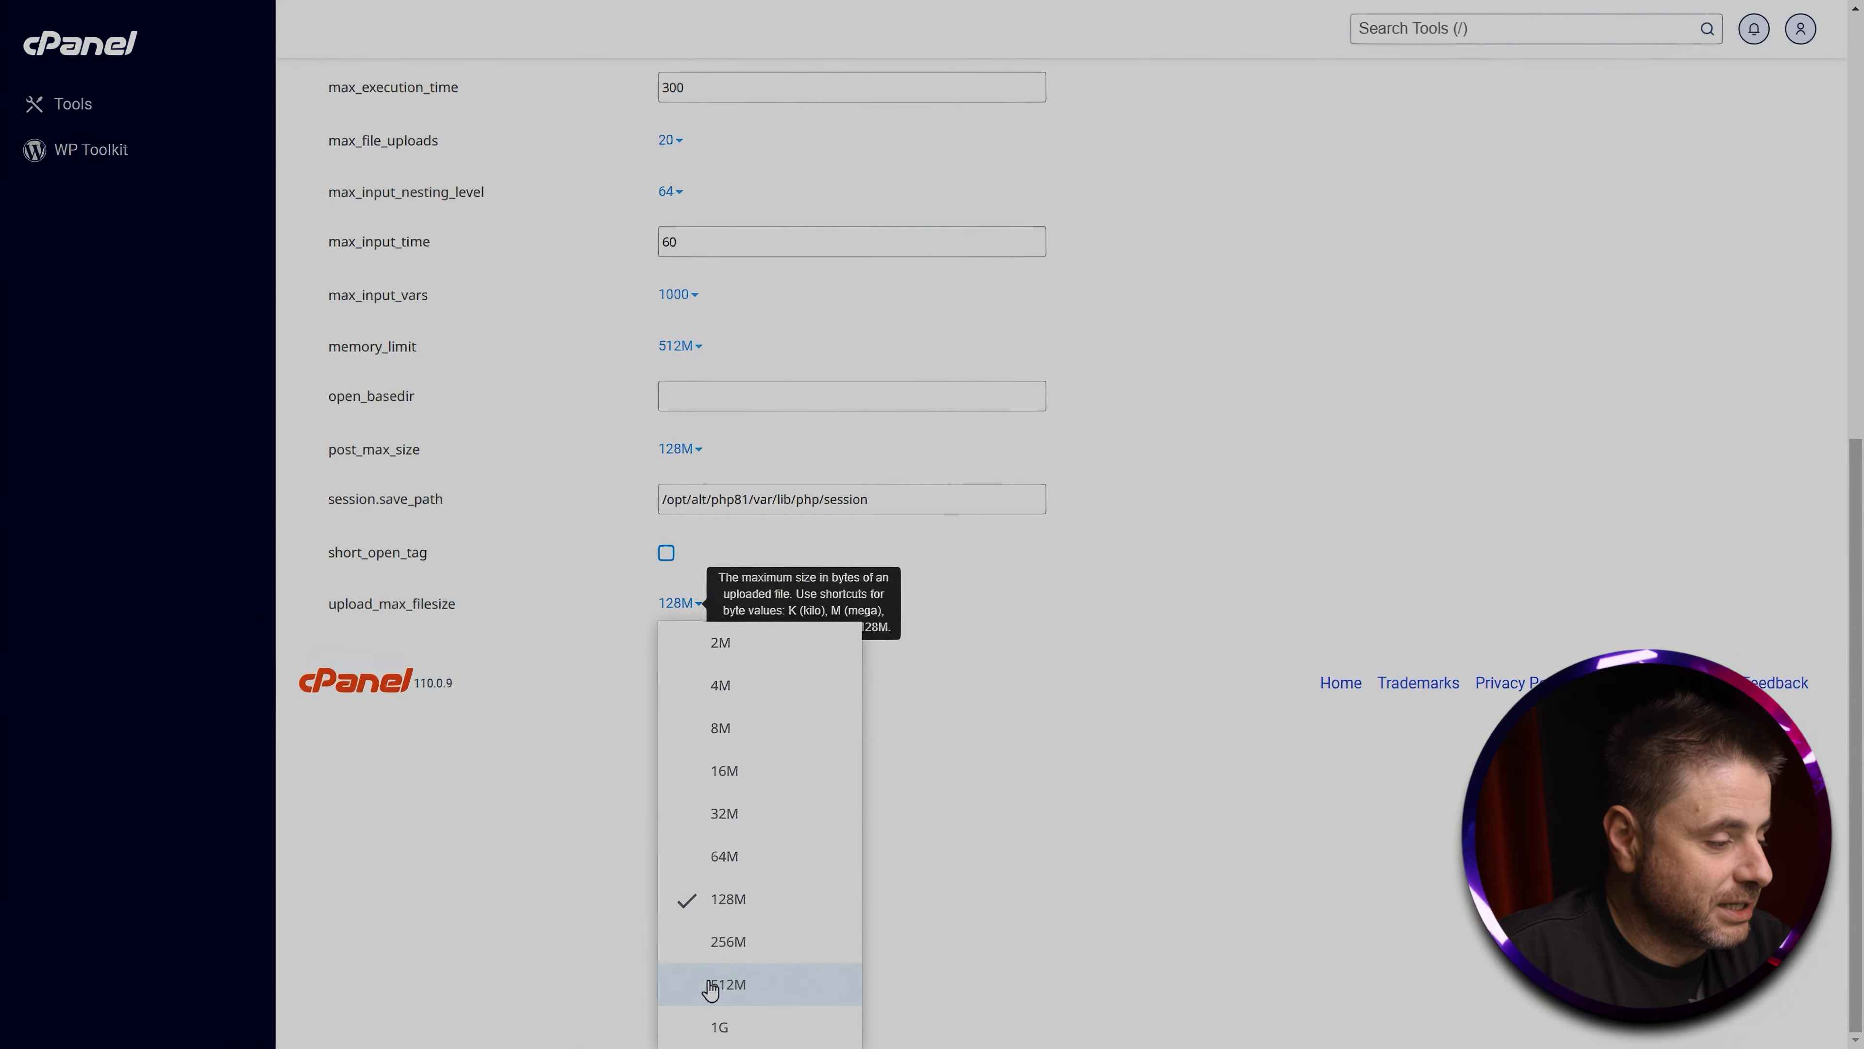
pyautogui.click(710, 986)
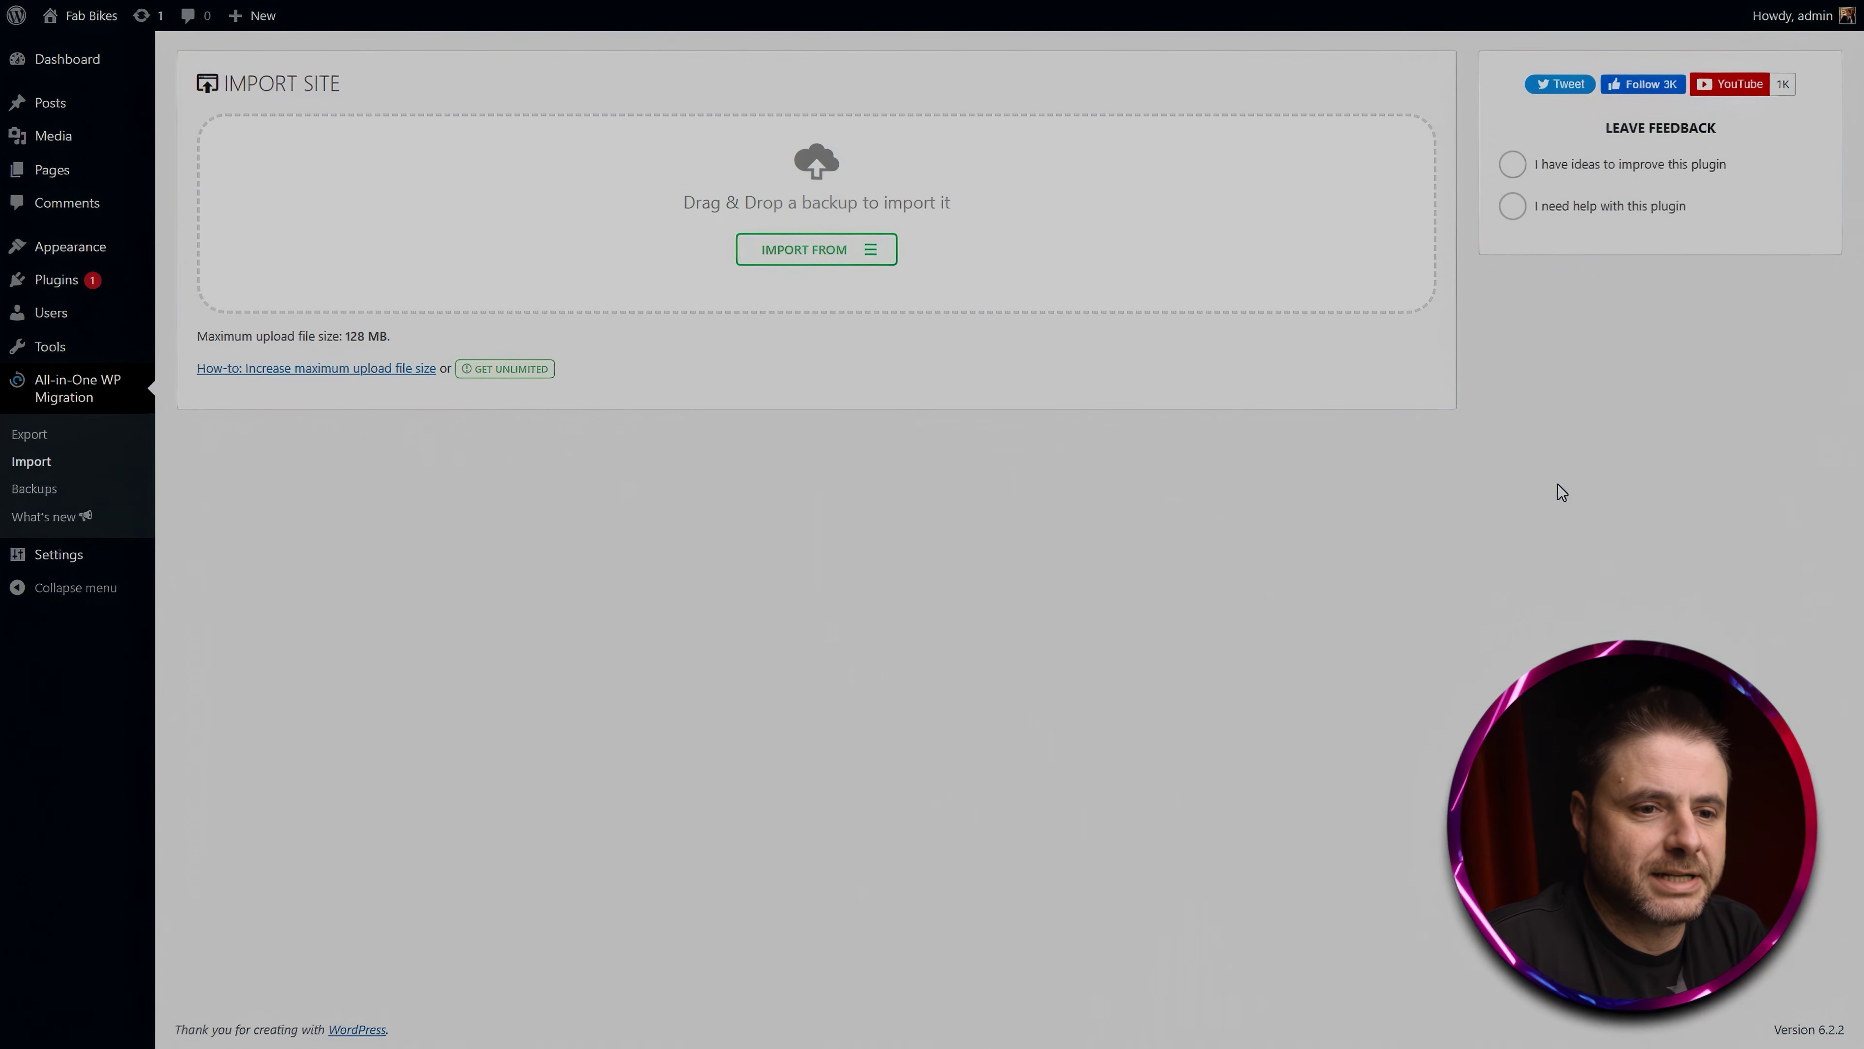
# Step: Drag the backup file onto the import drop zone, which now allows 256 MB uploads
pyautogui.moveTo(1863, 646); pyautogui.dragTo(806, 213)
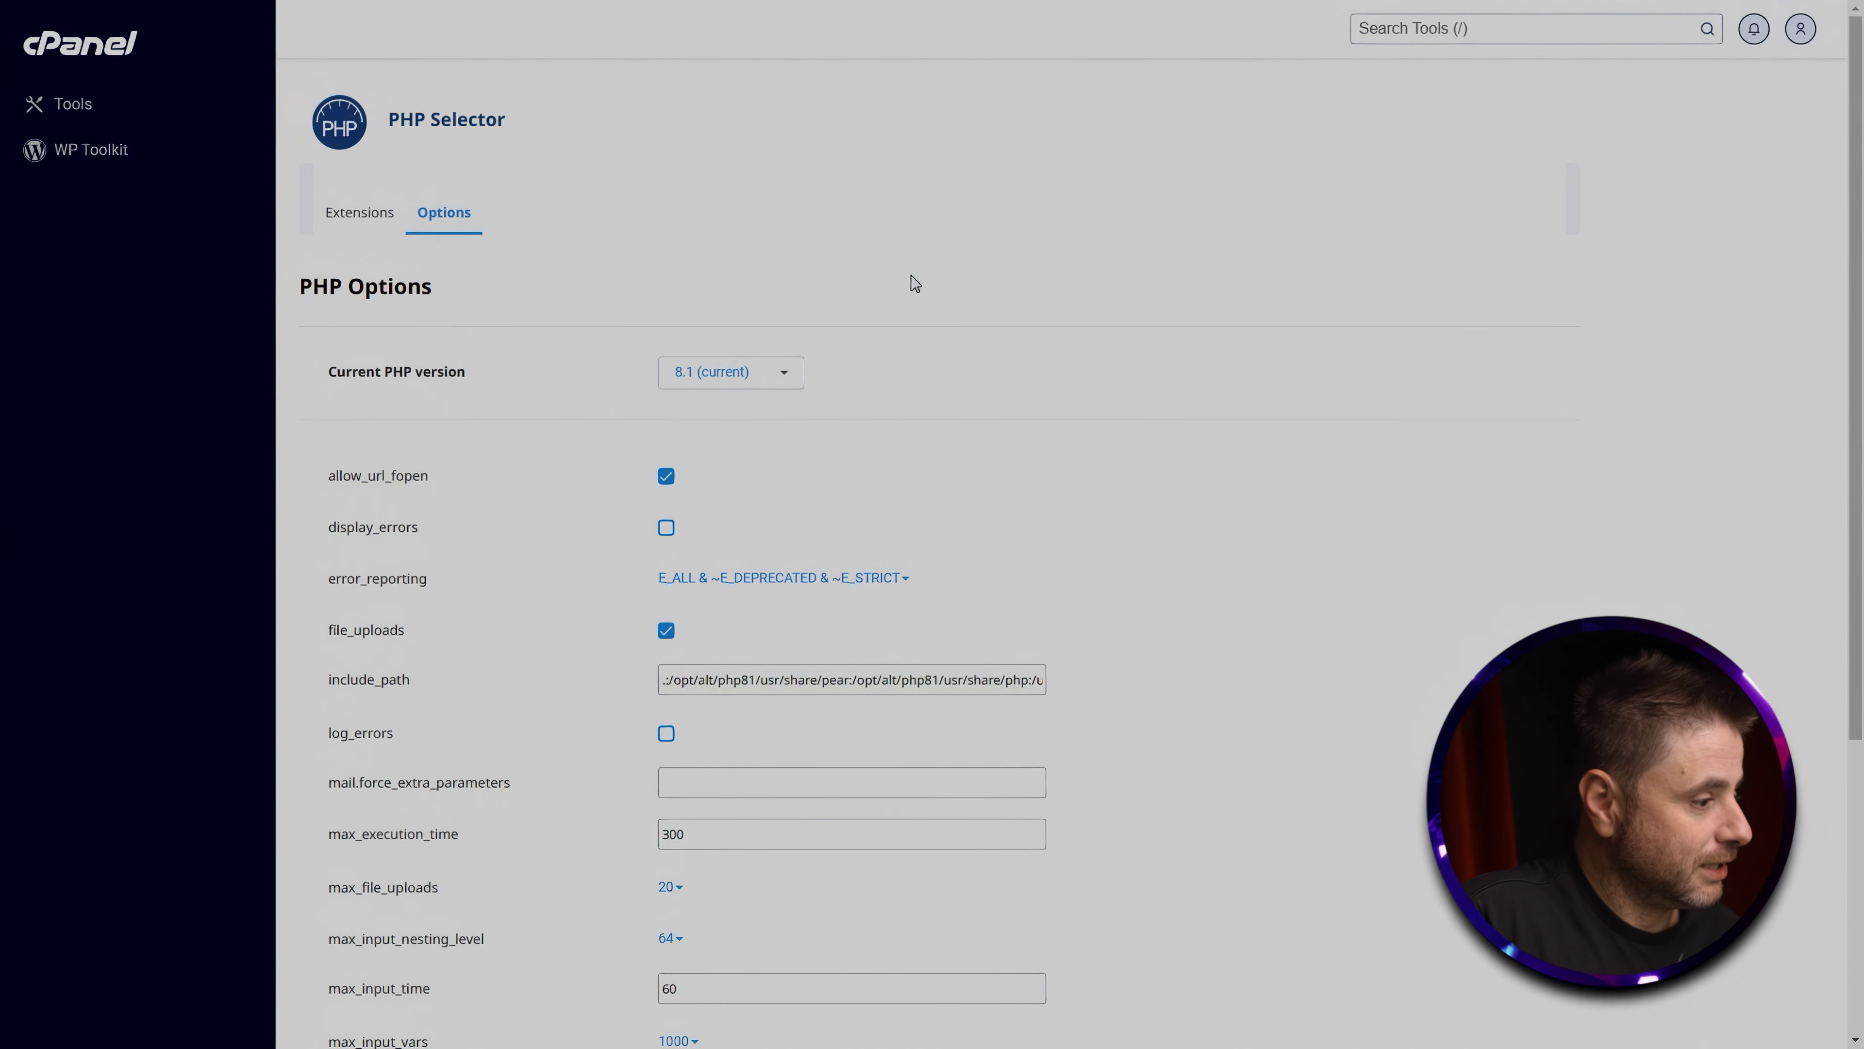
pyautogui.scroll(-5, 915, 284)
pyautogui.moveTo(521, 825)
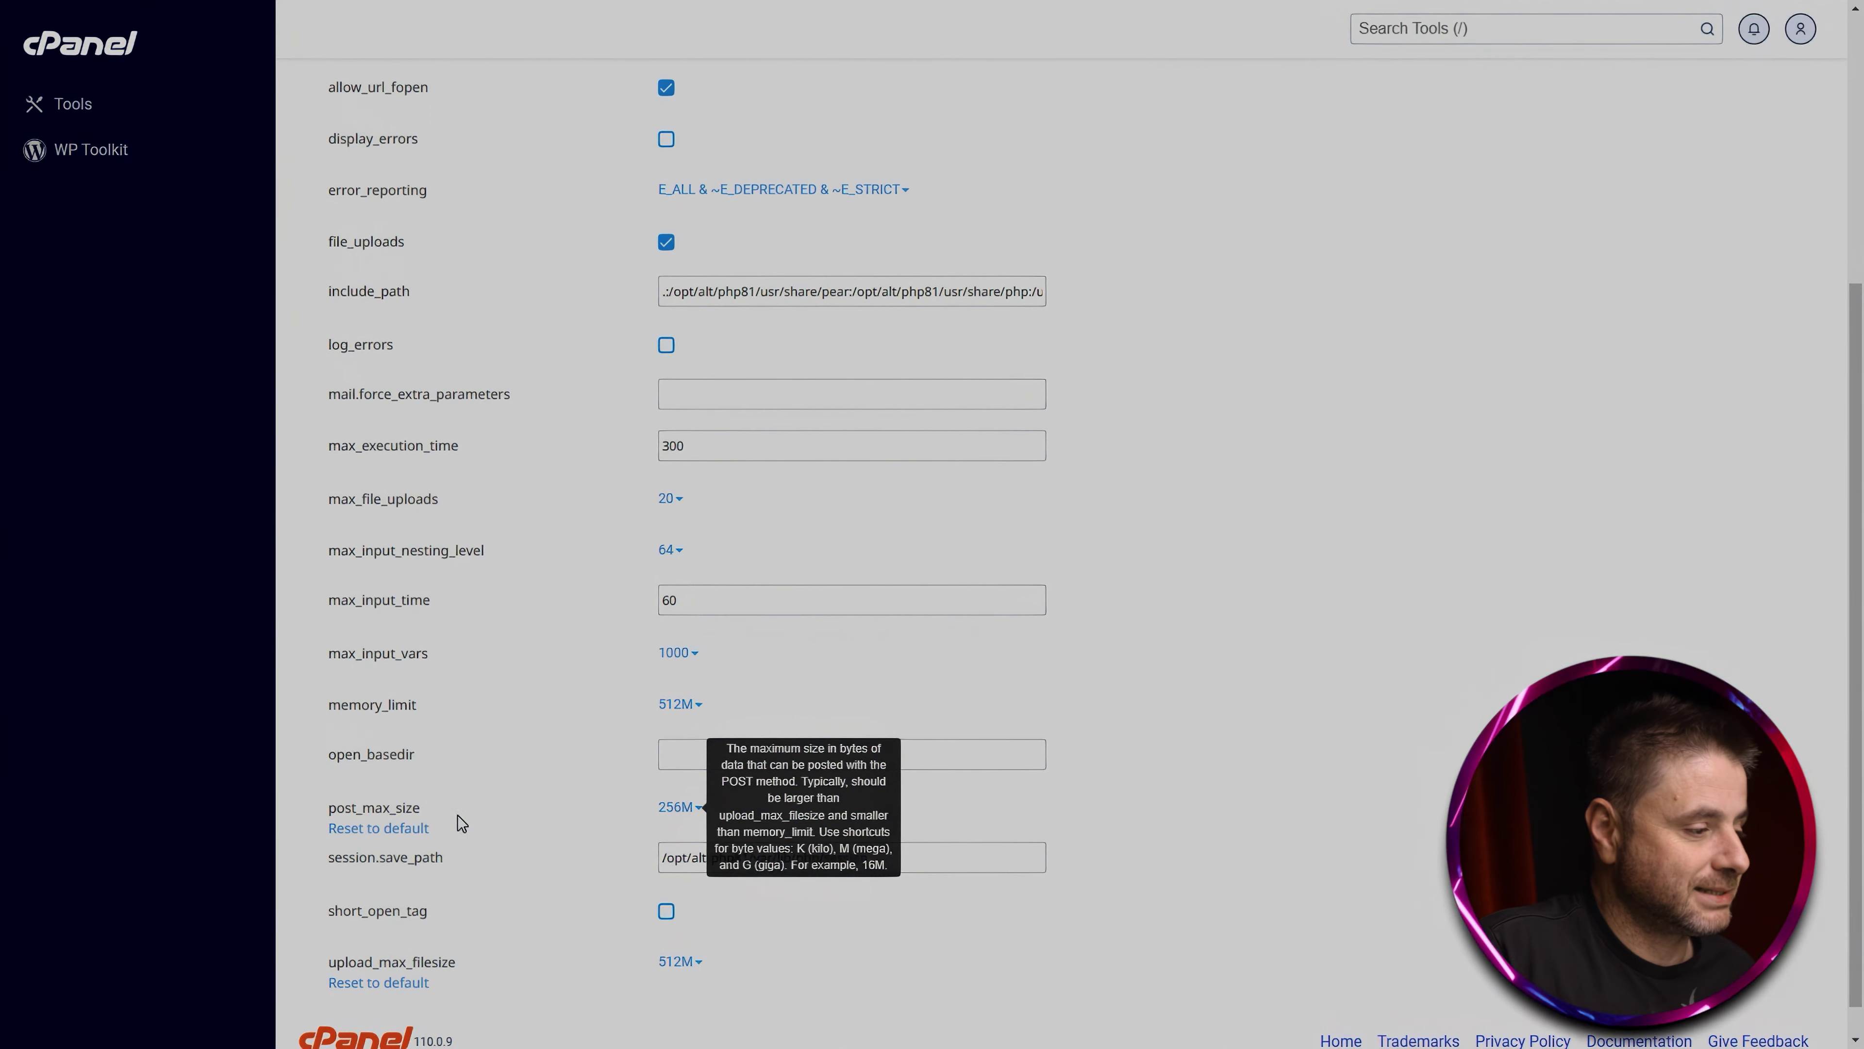
pyautogui.click(686, 808)
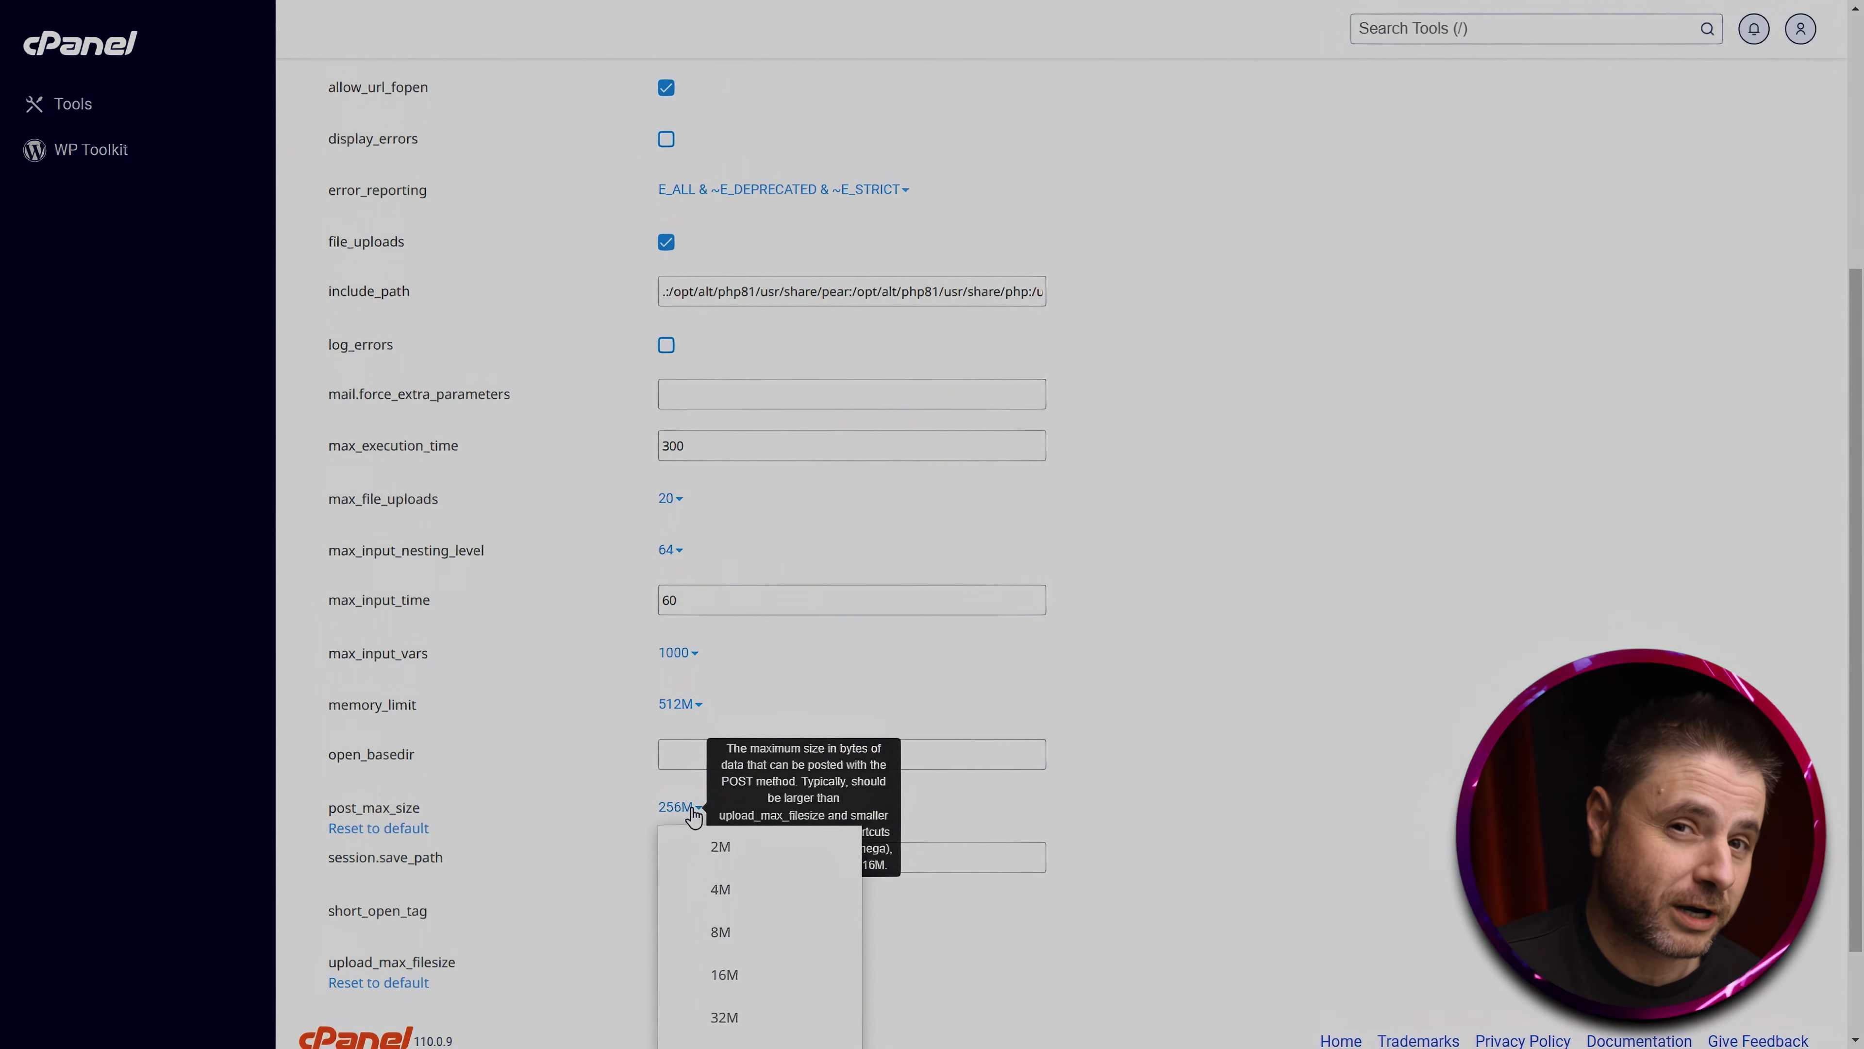
pyautogui.scroll(-2, 786, 859)
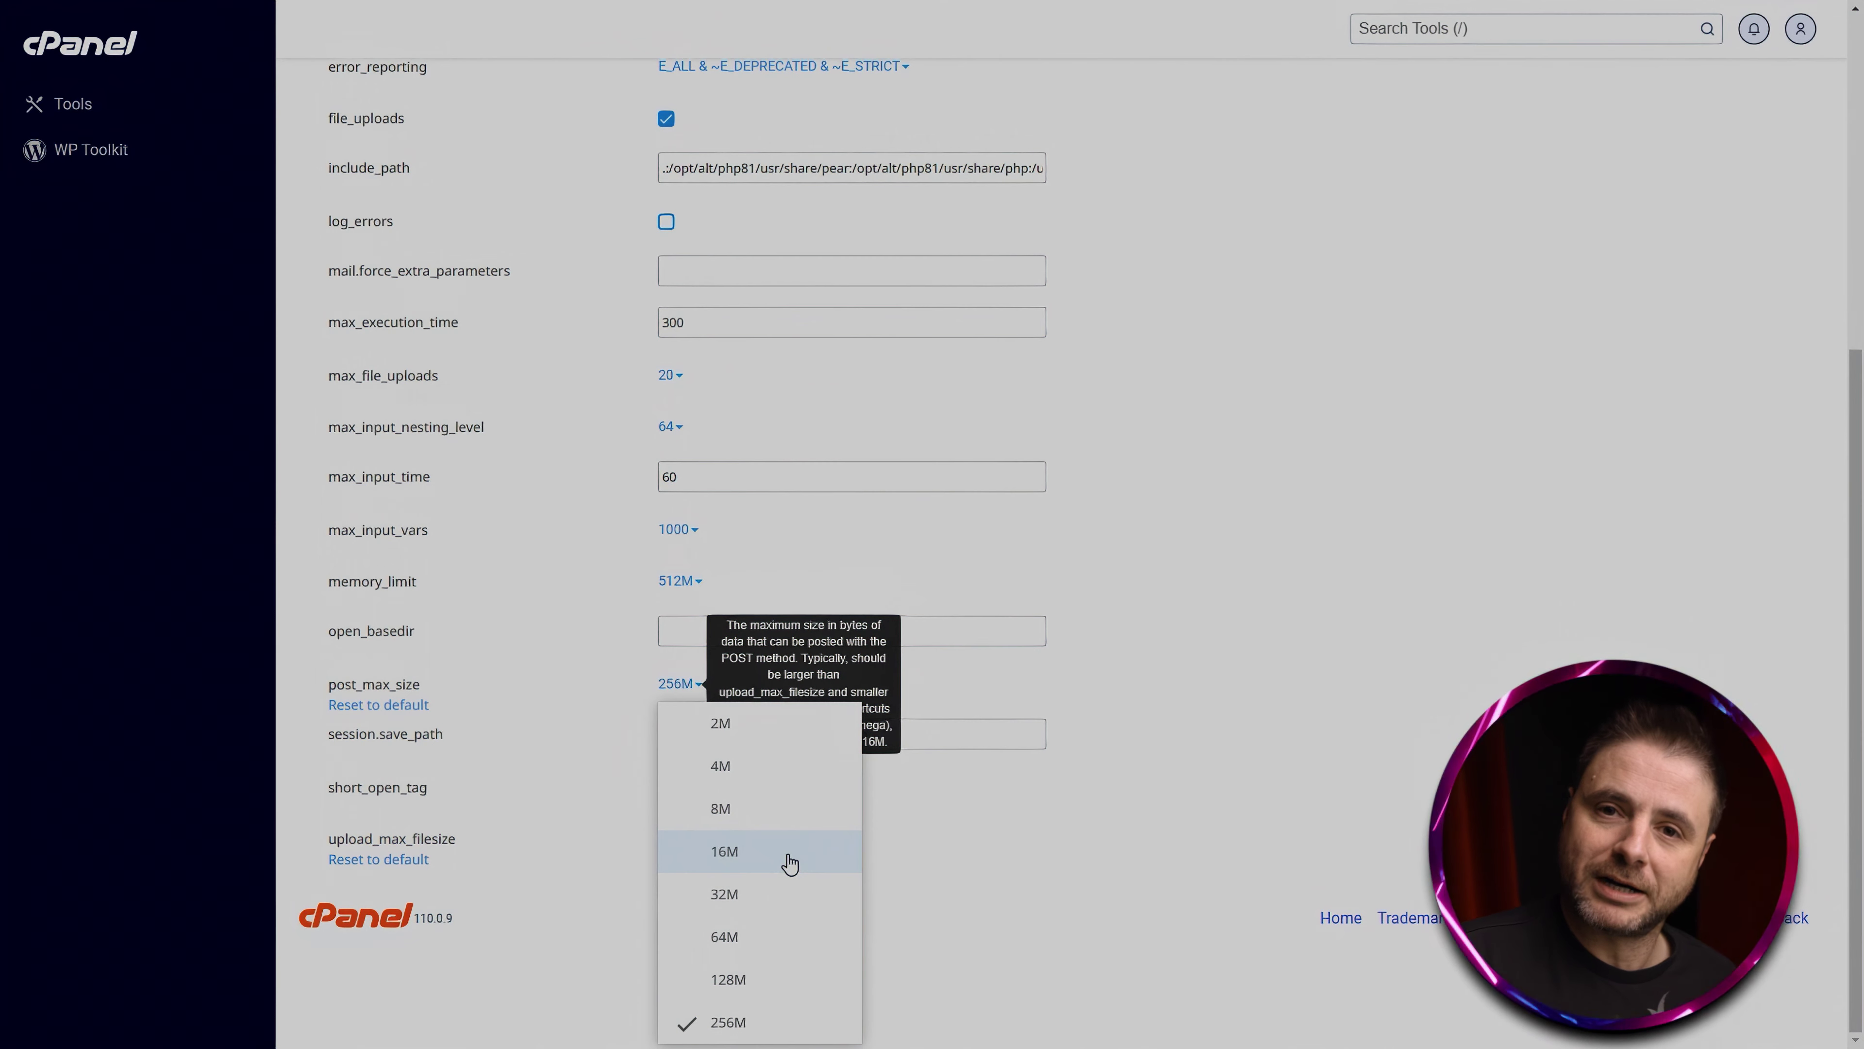
pyautogui.click(741, 1024)
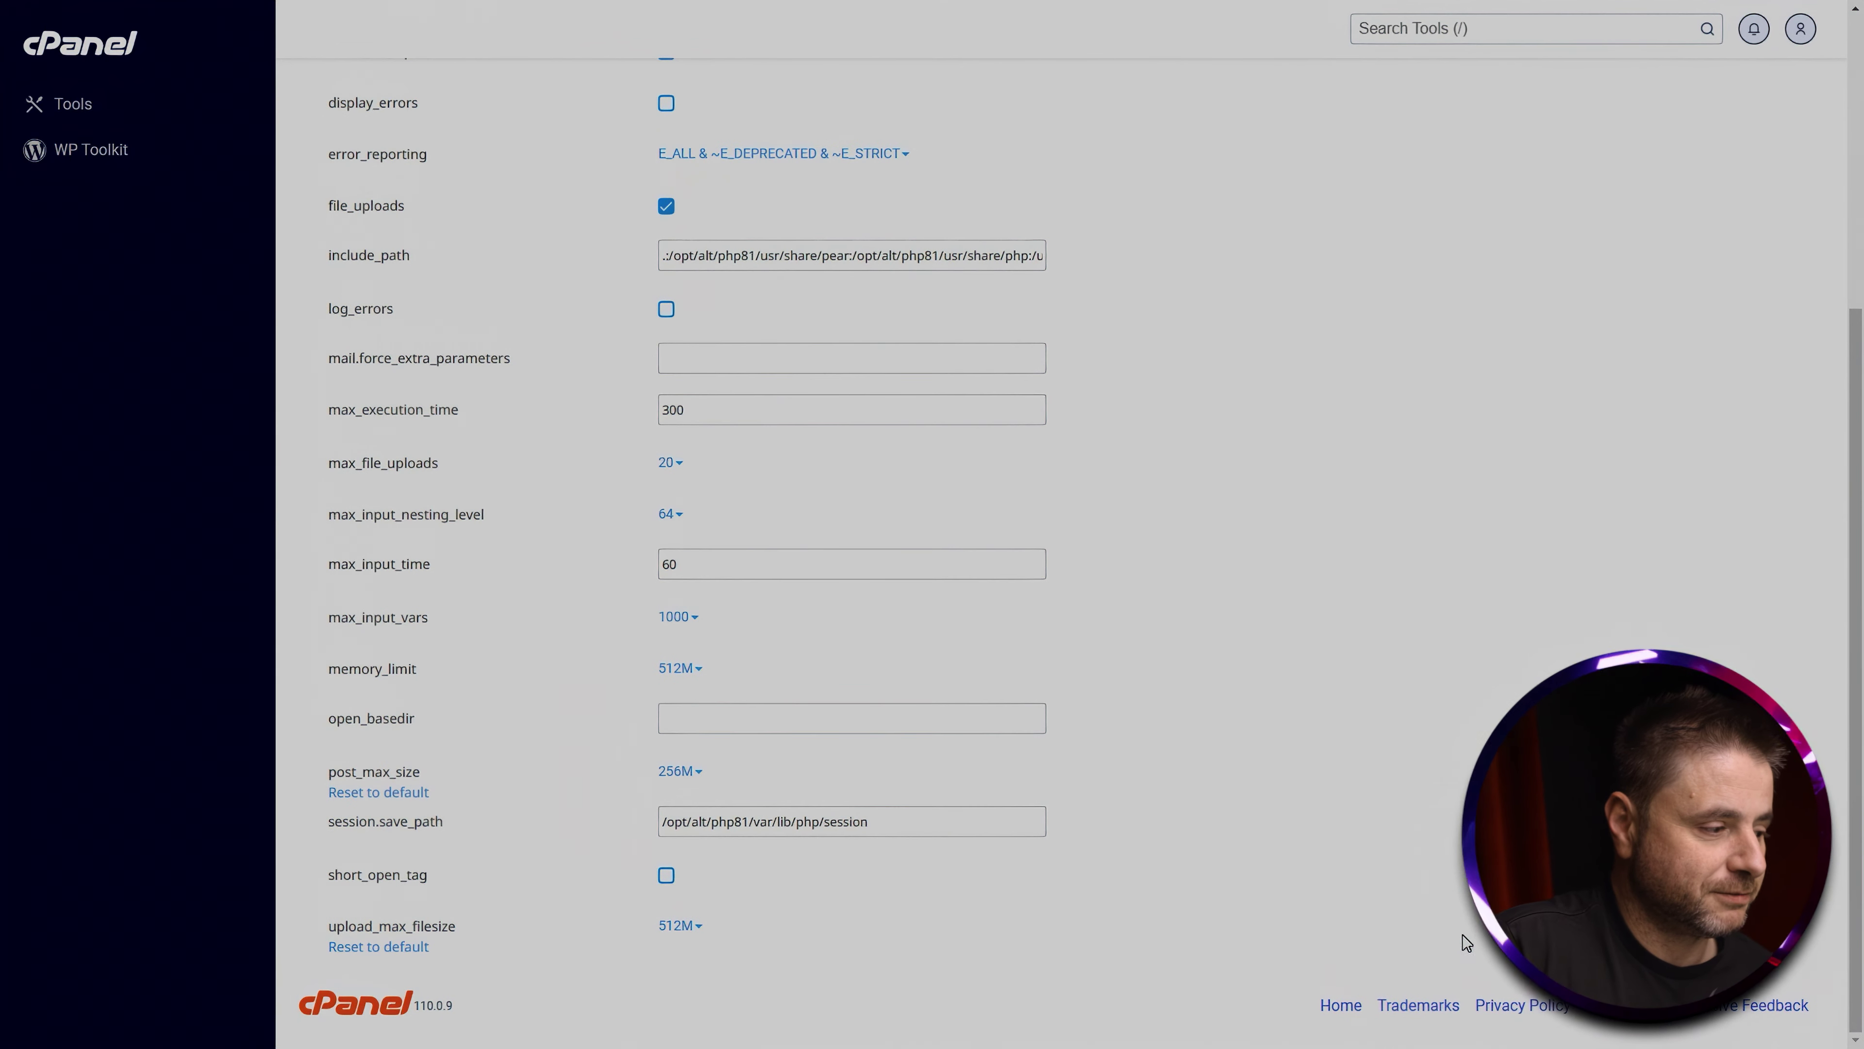
pyautogui.scroll(7, 1244, 900)
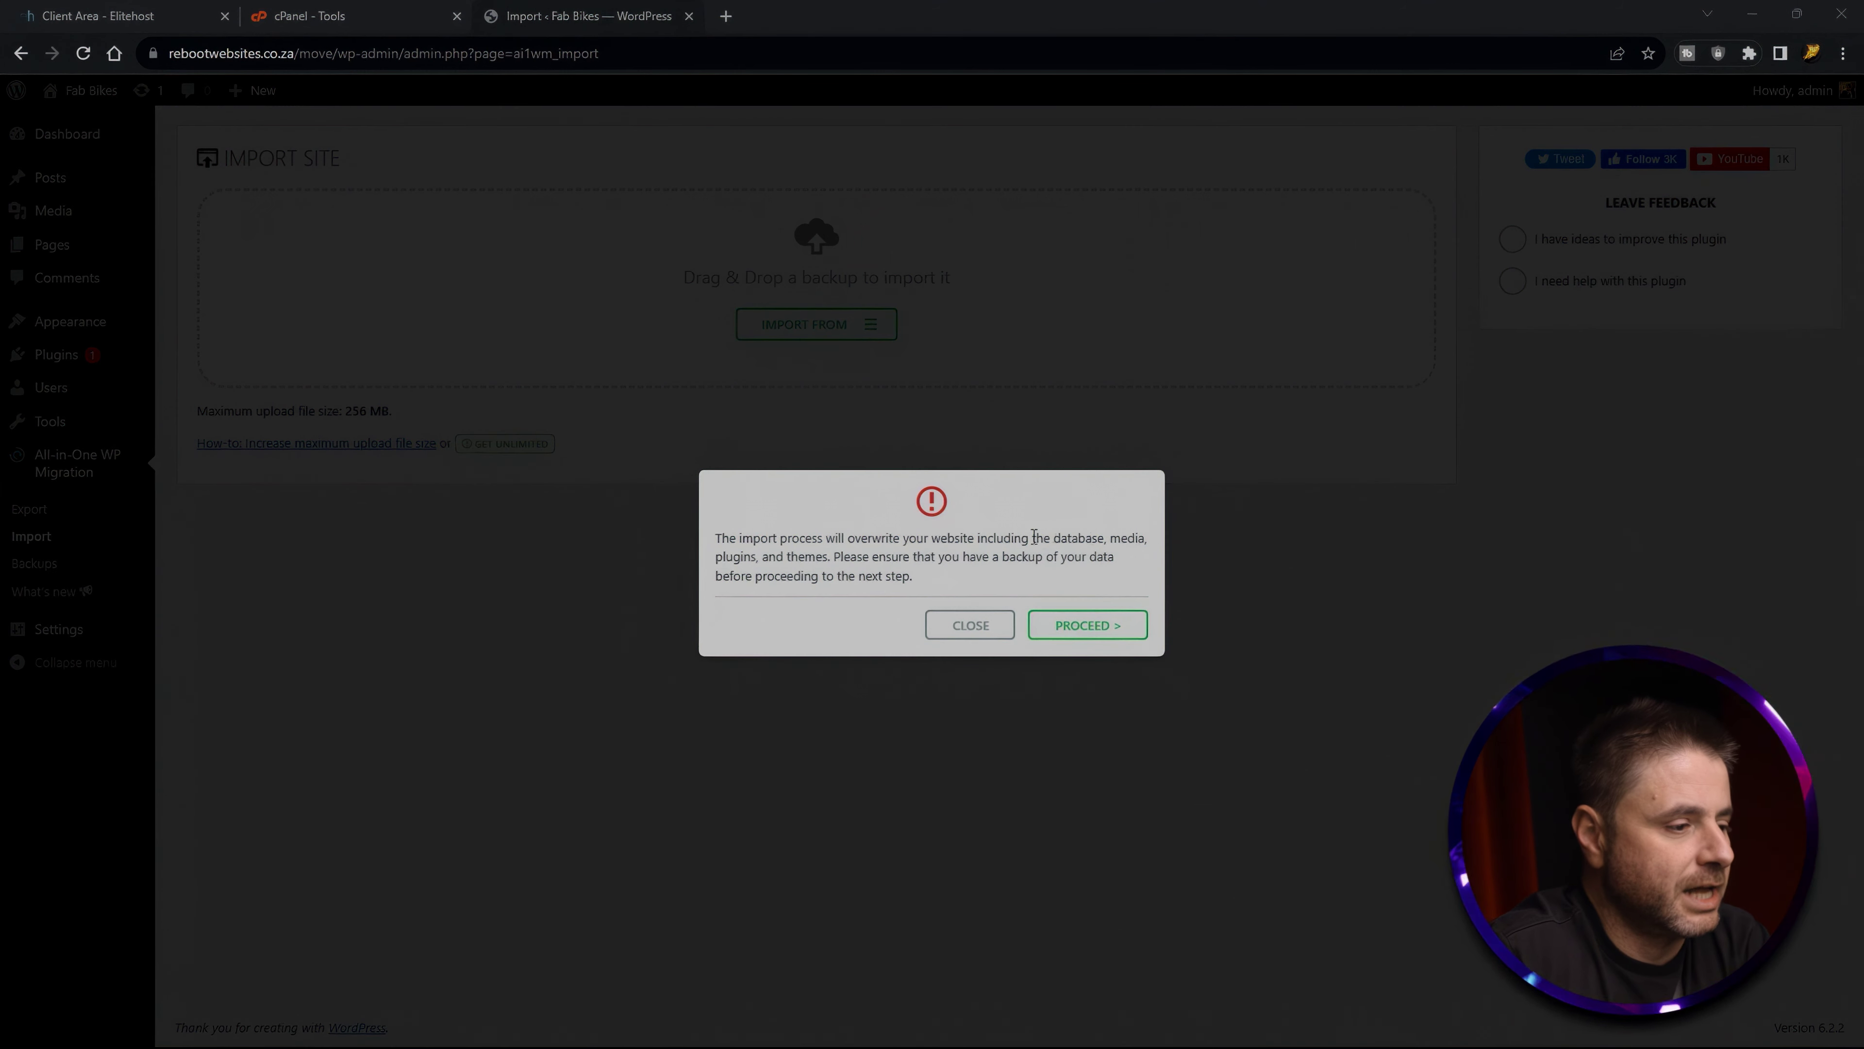
# Step: Confirm overwriting the site, finish the import, and open the restored Fab Bikes Dashboard
pyautogui.click(1070, 623)
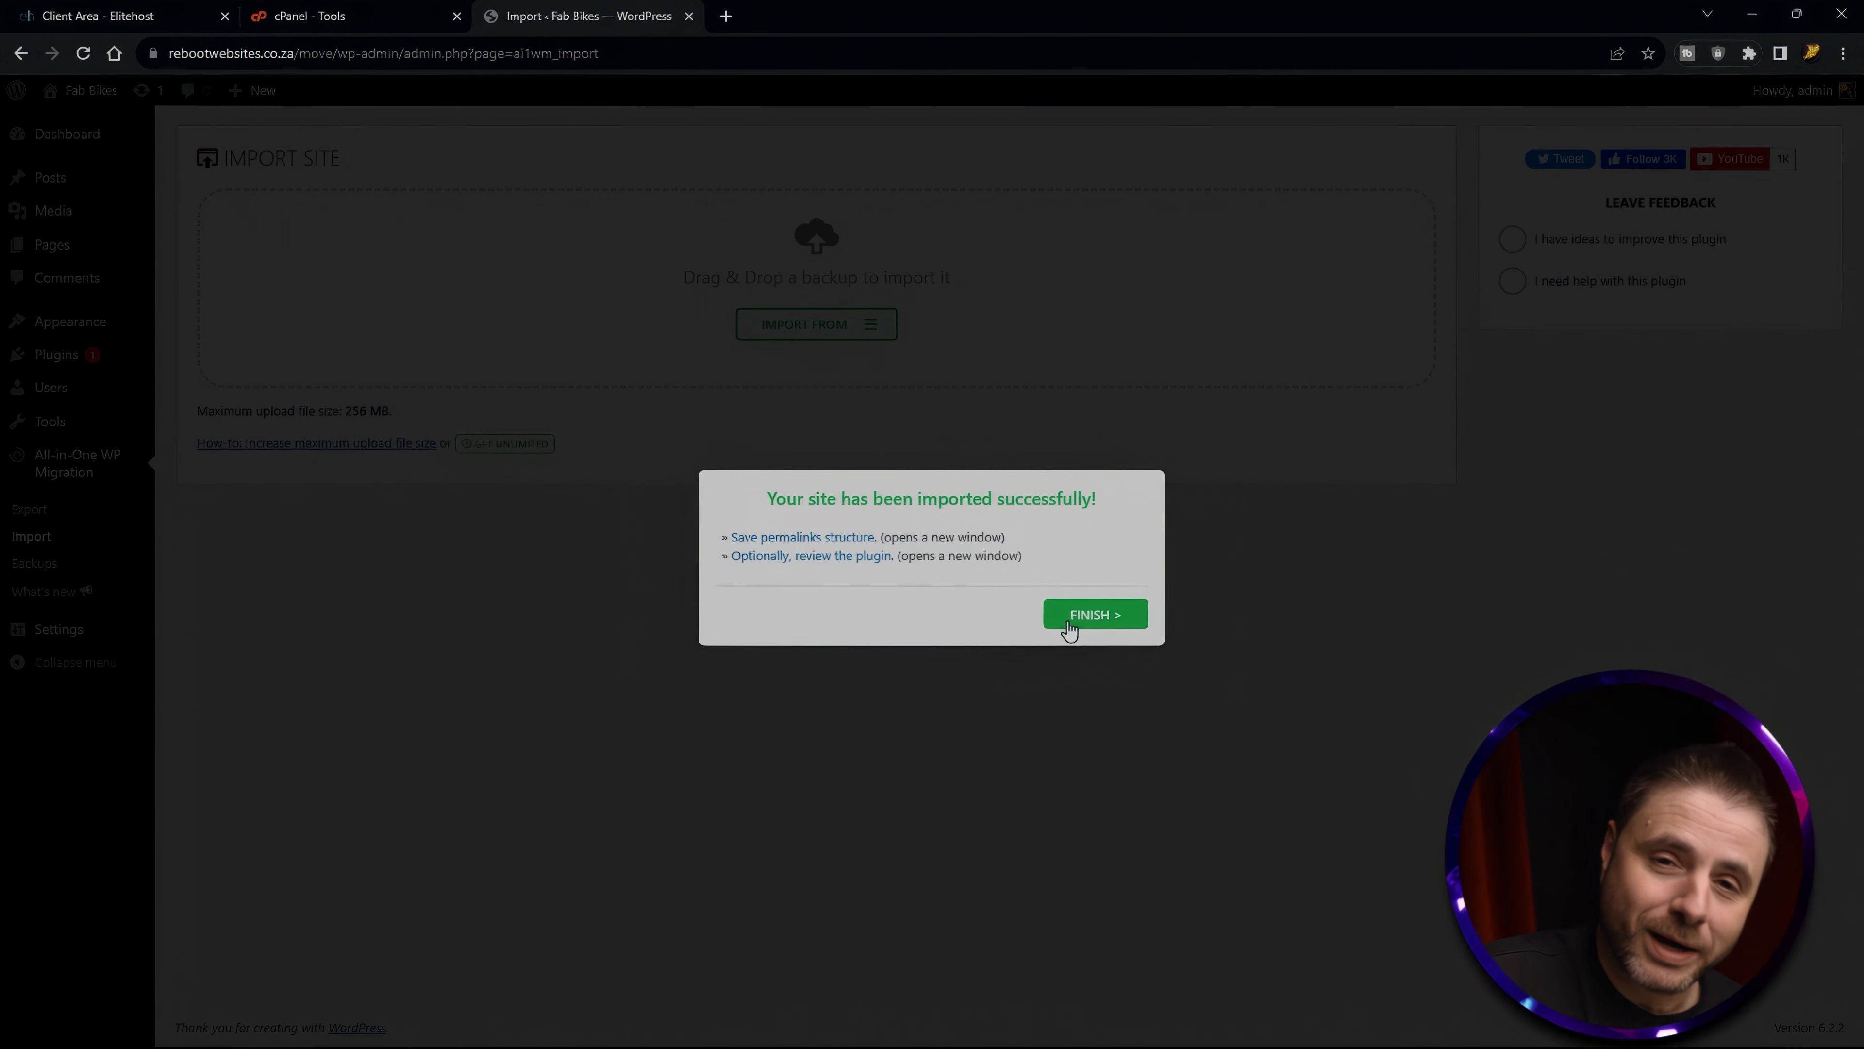
pyautogui.click(1069, 624)
pyautogui.click(612, 571)
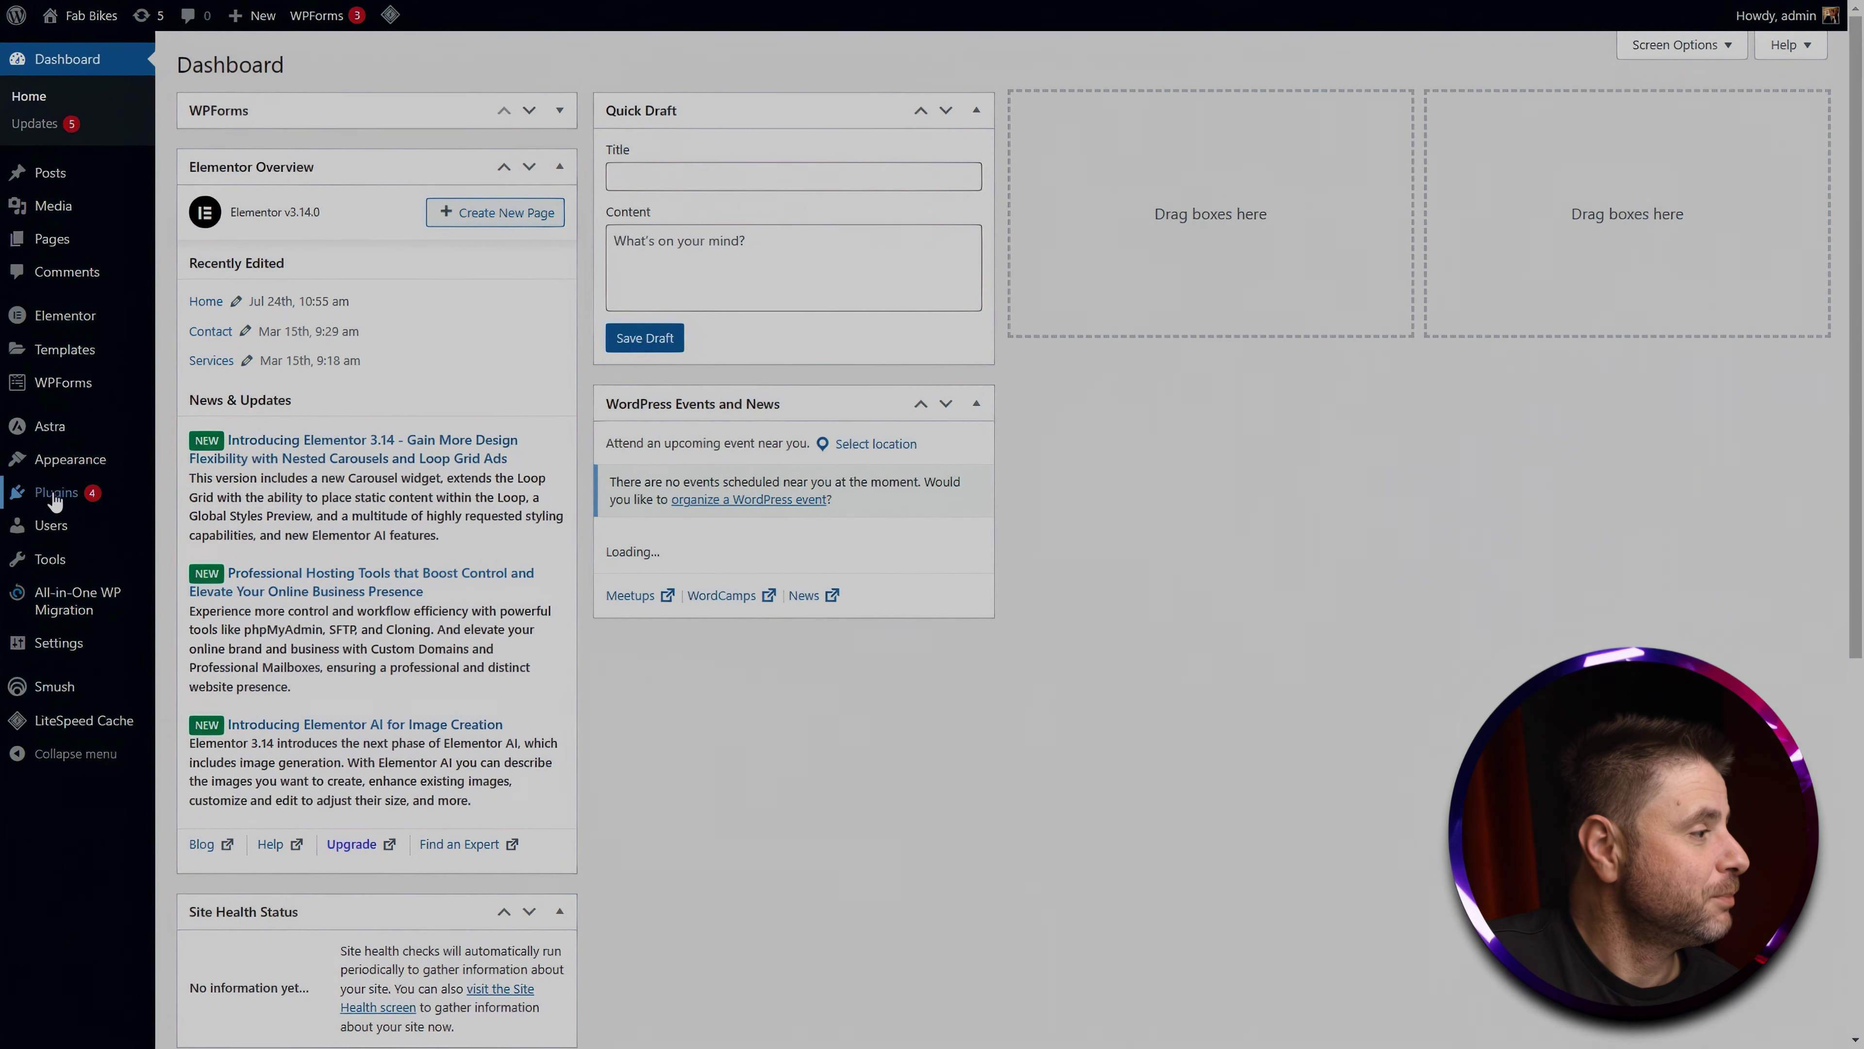
# Step: Deactivate and delete the All-in-One WP Migration plugin, confirming removal of its data
pyautogui.moveTo(44, 490)
pyautogui.click(188, 501)
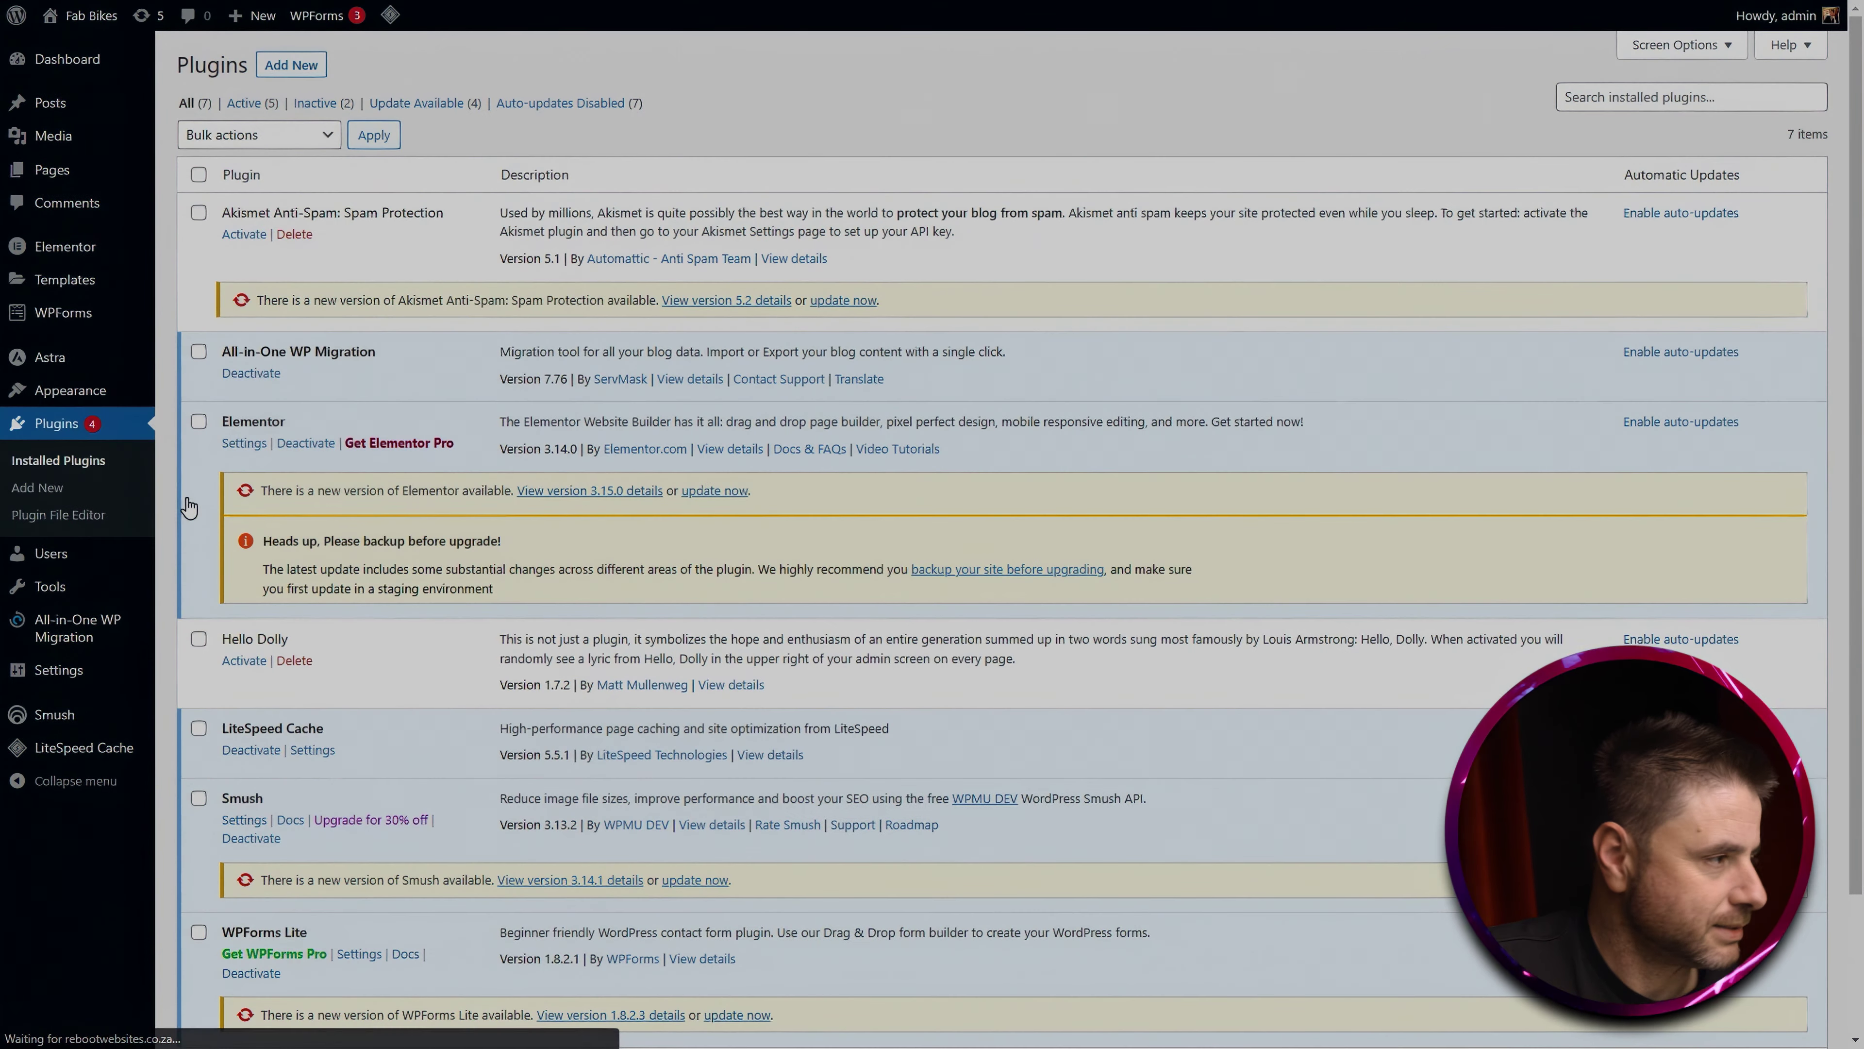
pyautogui.click(261, 374)
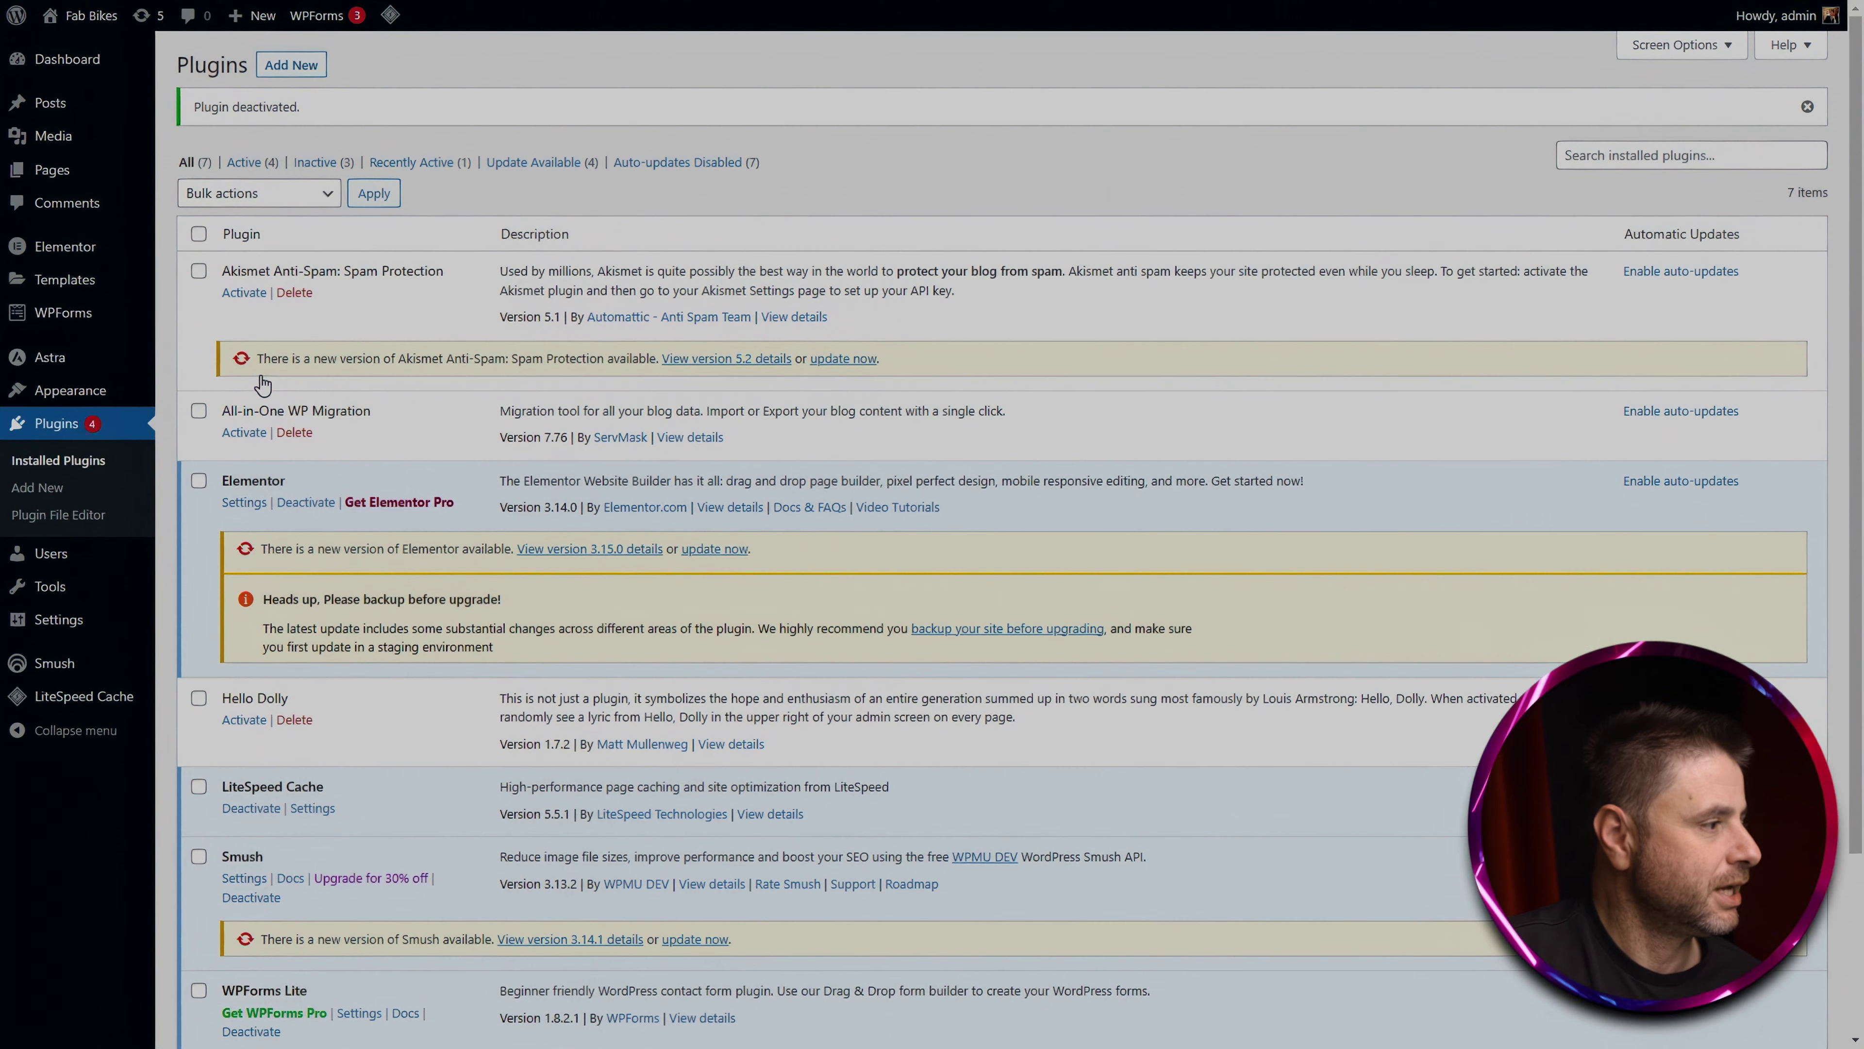
pyautogui.click(294, 432)
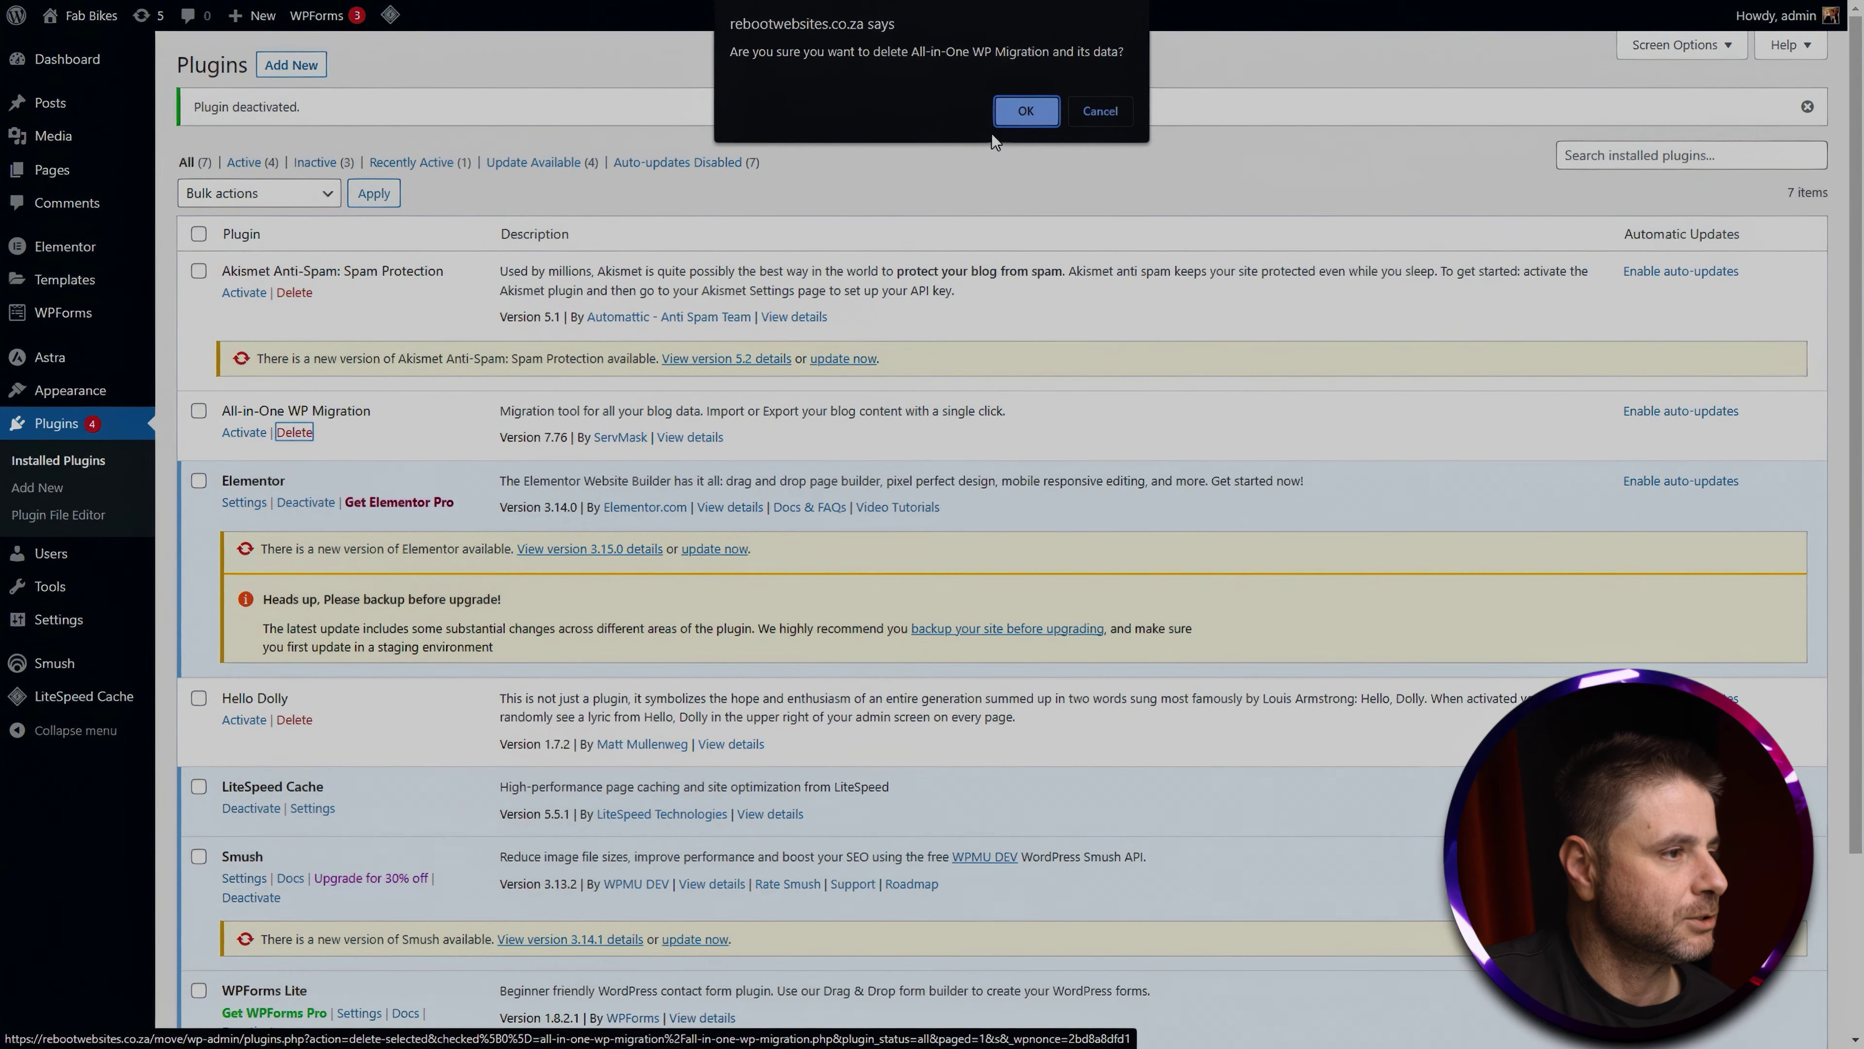
pyautogui.click(1006, 111)
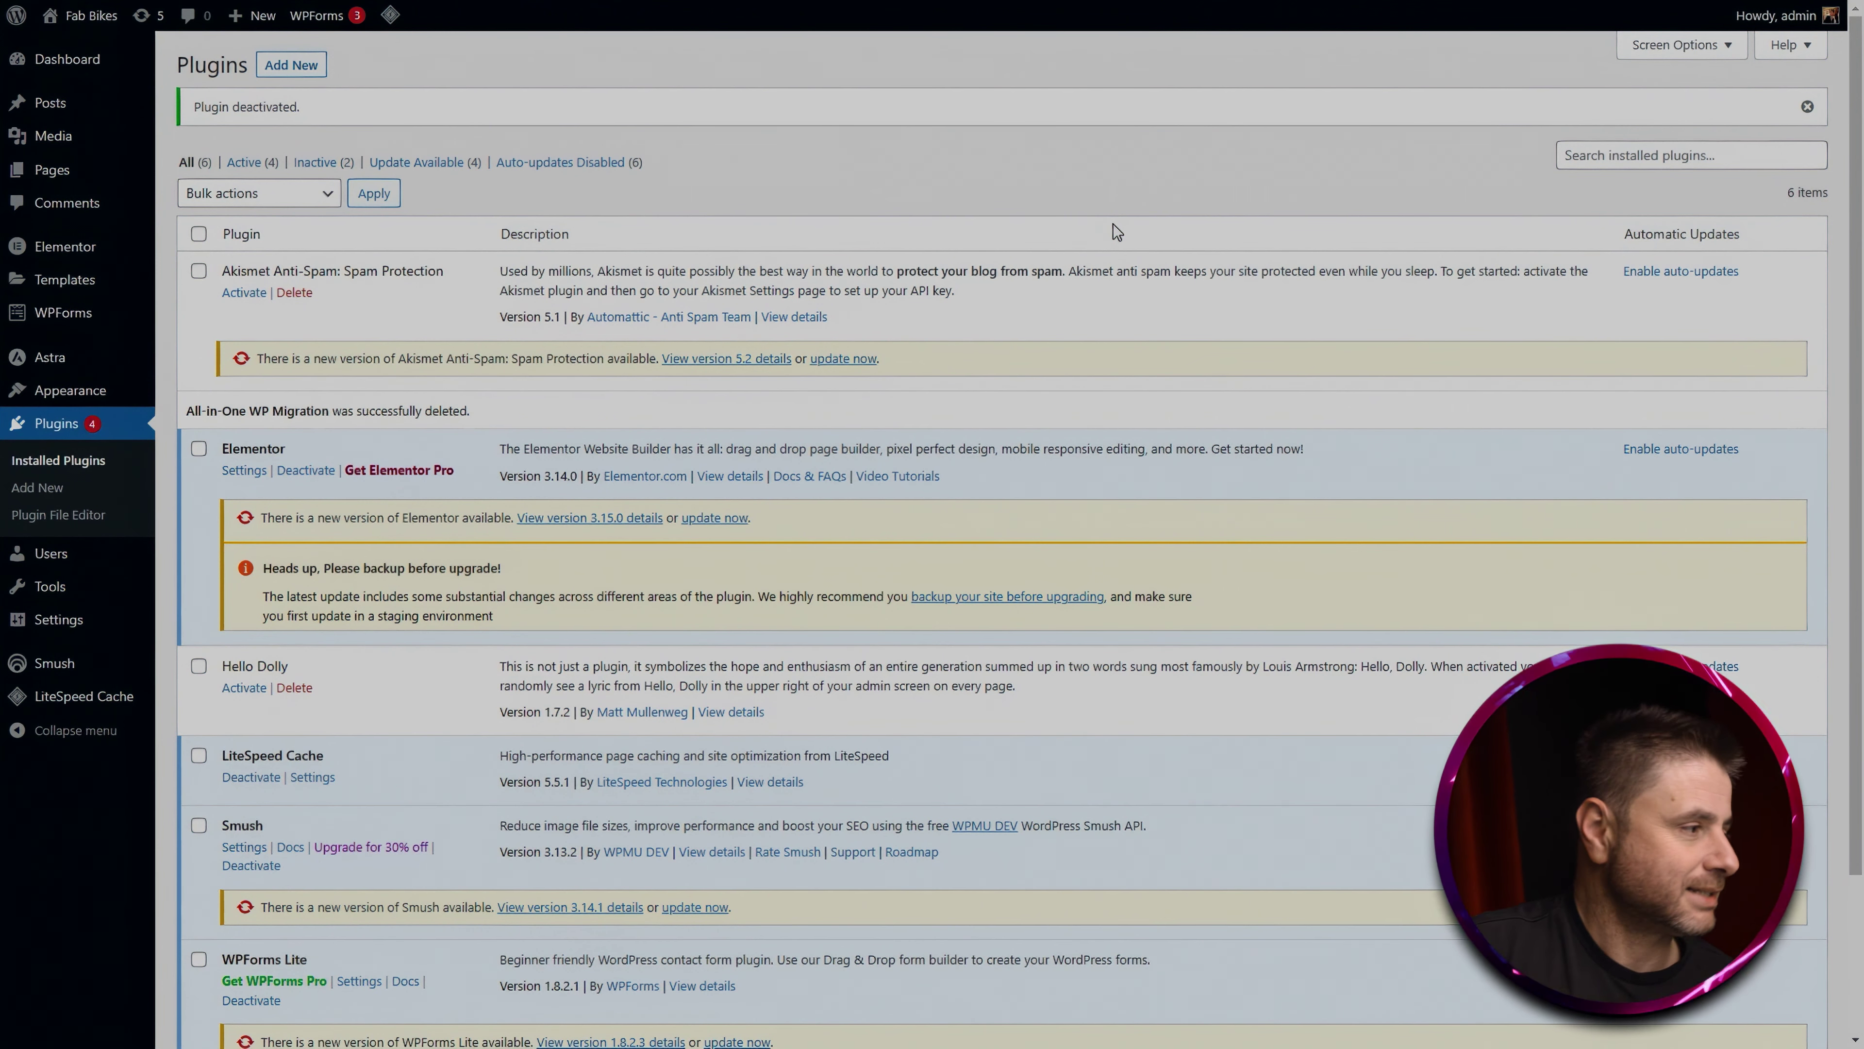
# Step: Re-save the Post name permalink structure in Permalink Settings
pyautogui.moveTo(77, 631)
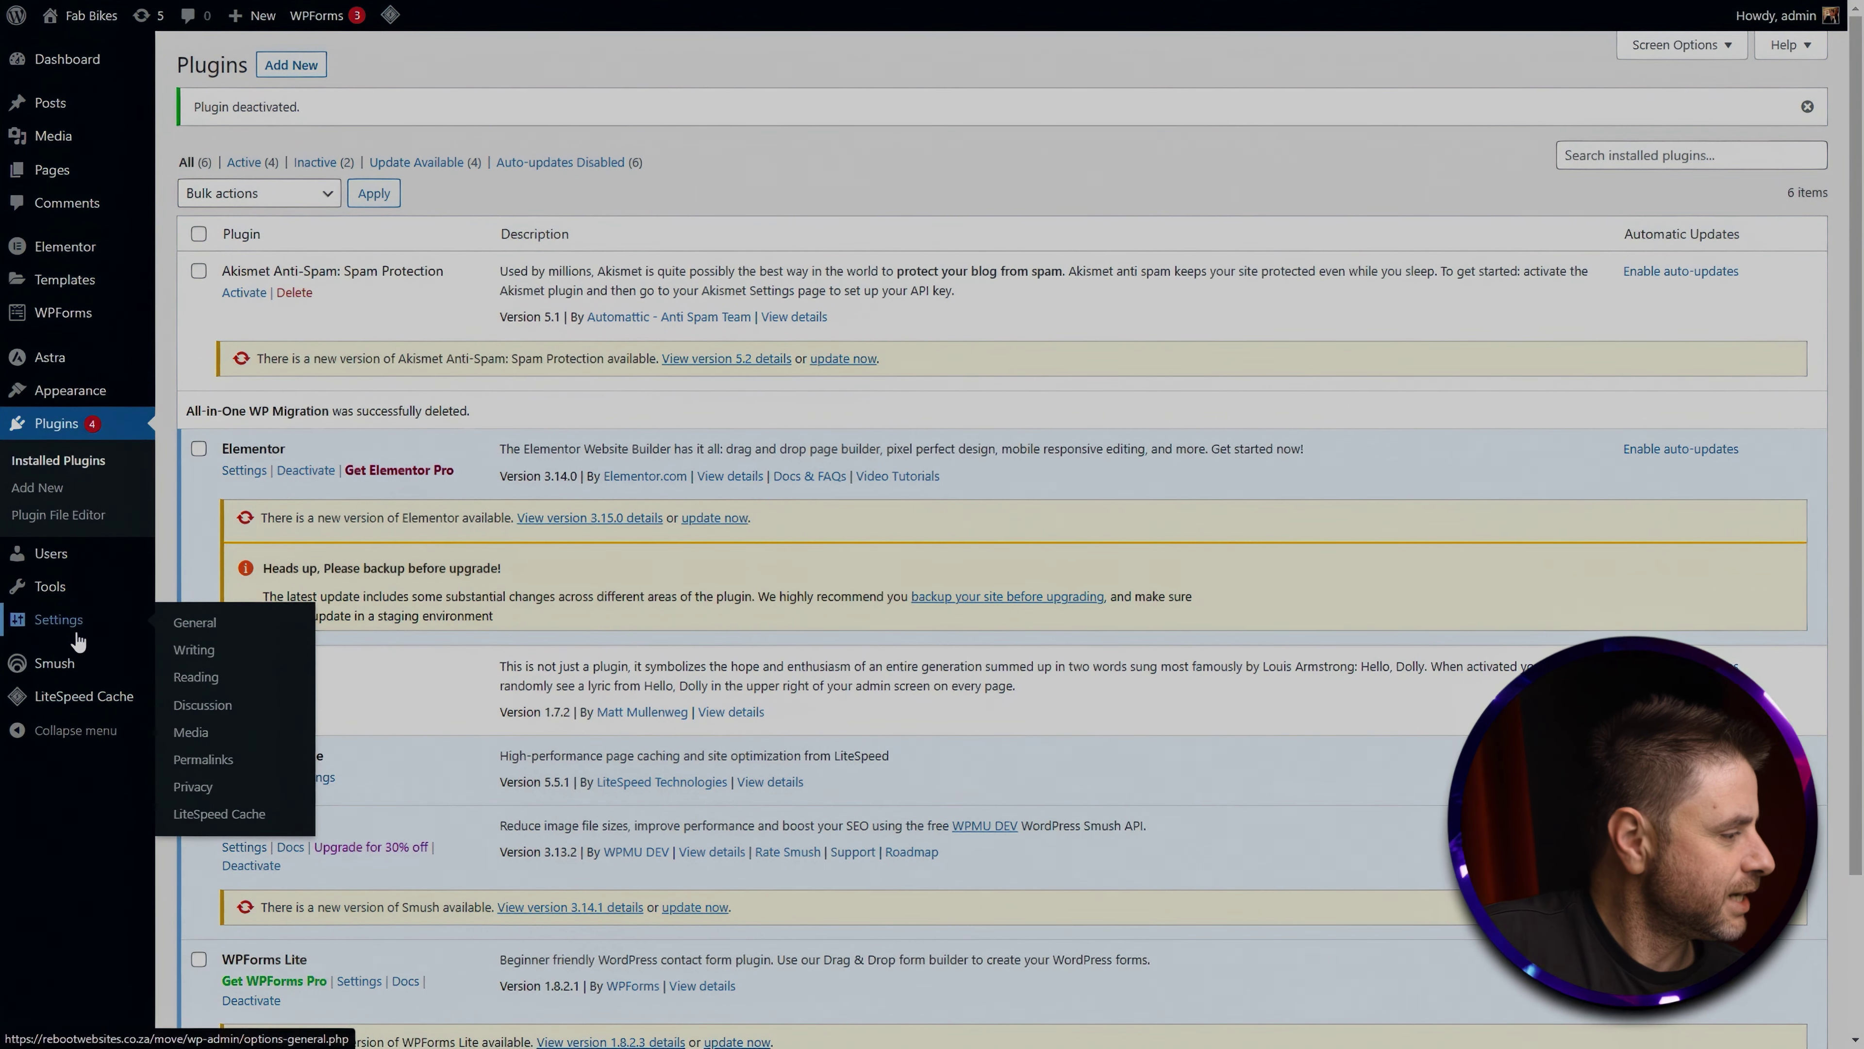
pyautogui.click(213, 757)
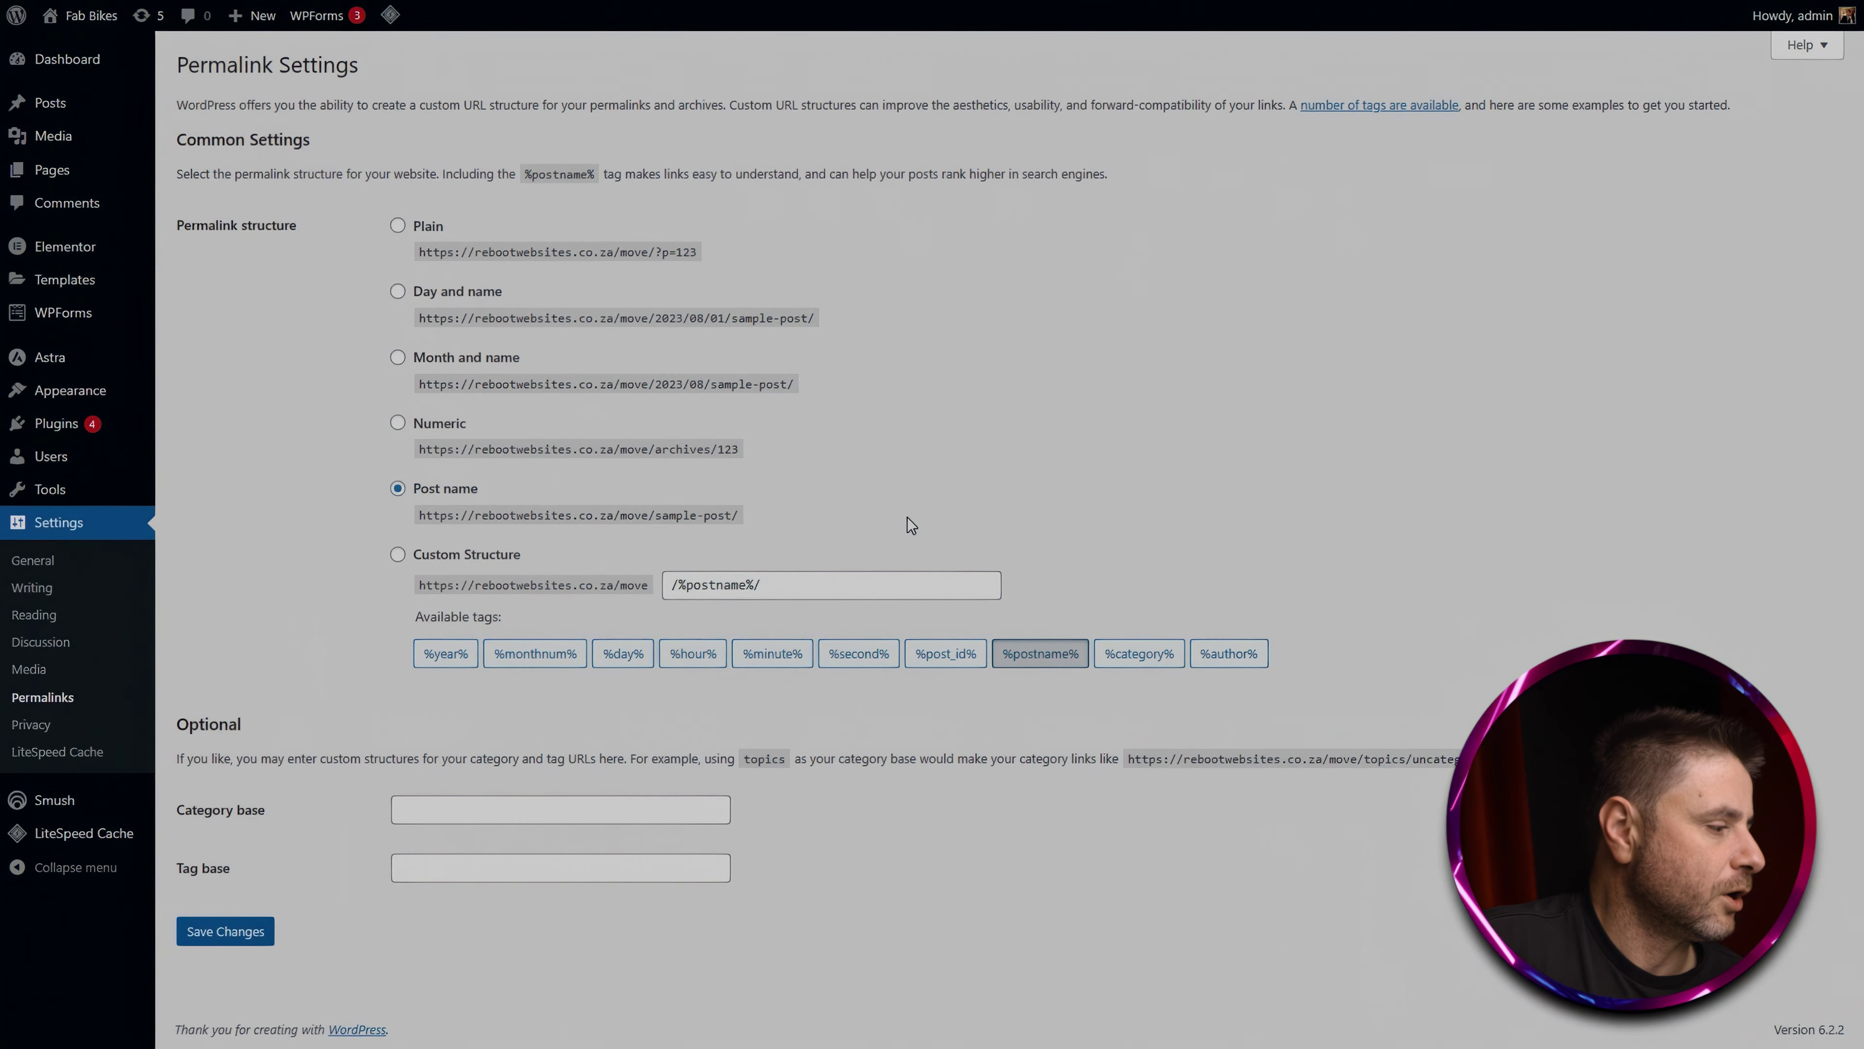
pyautogui.click(226, 949)
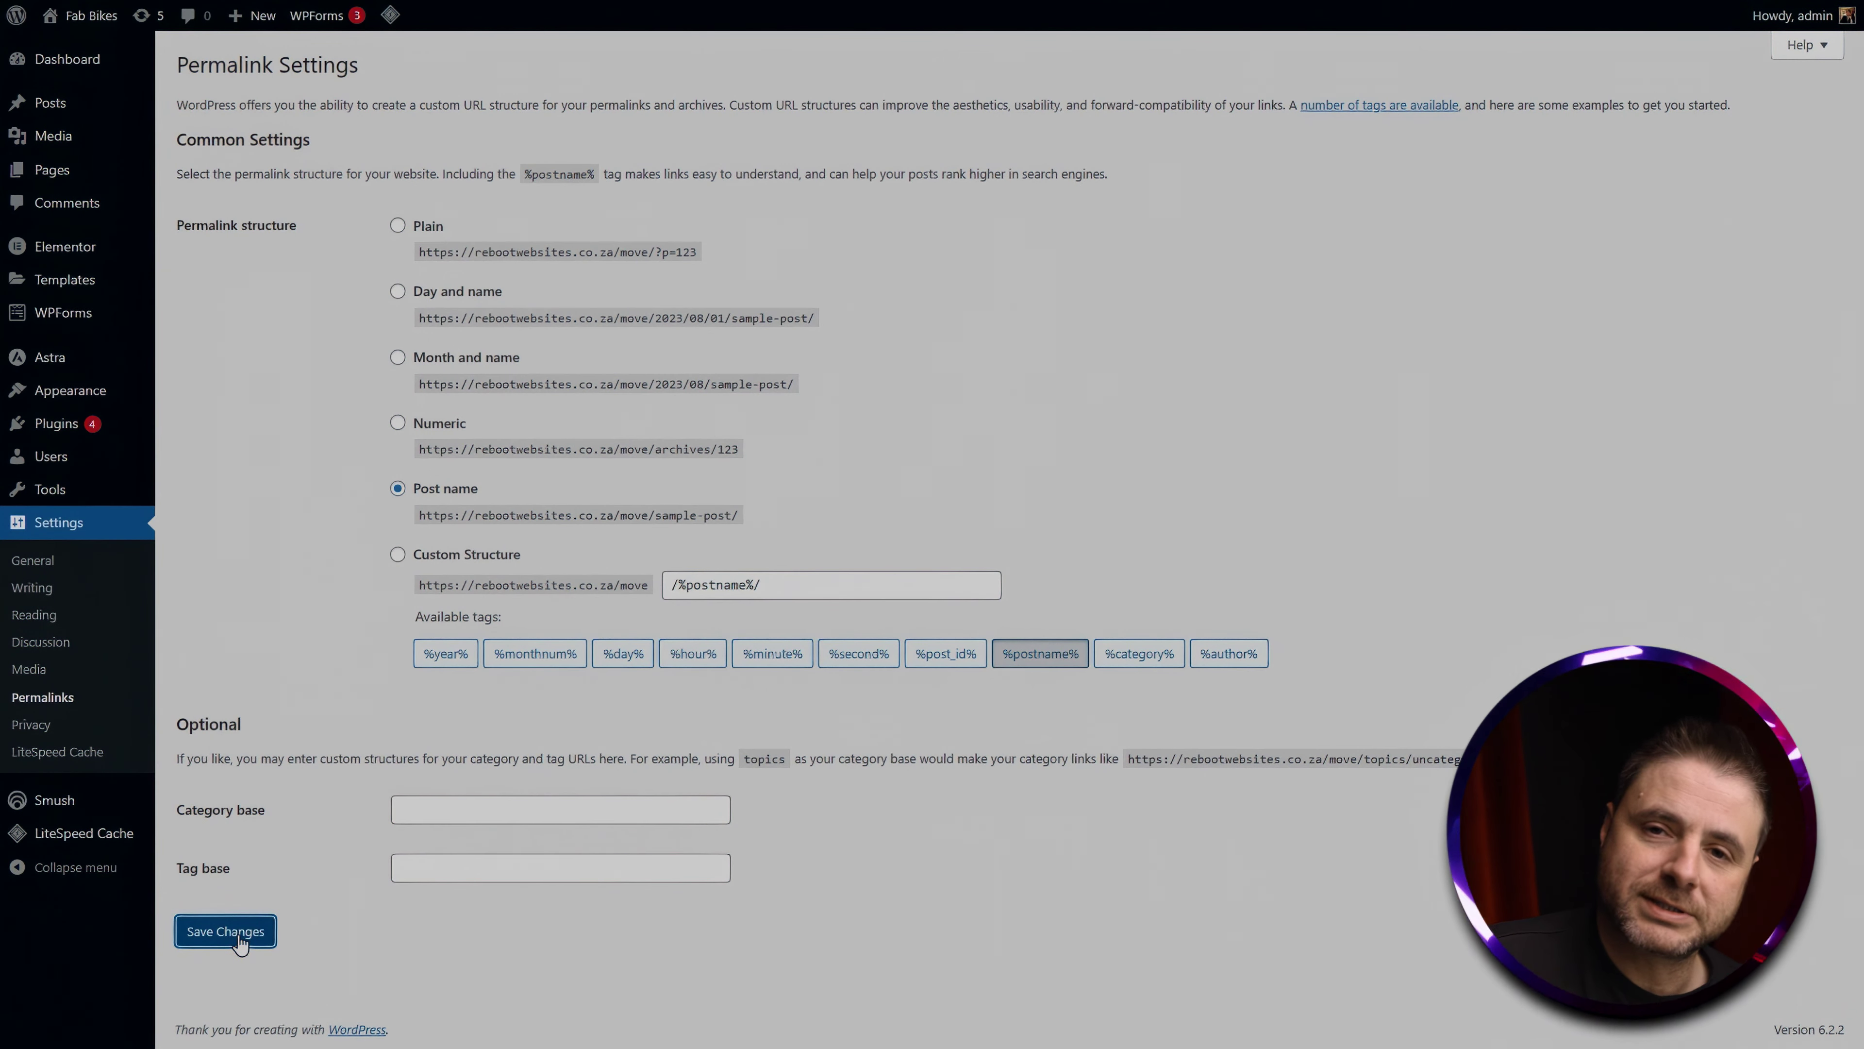